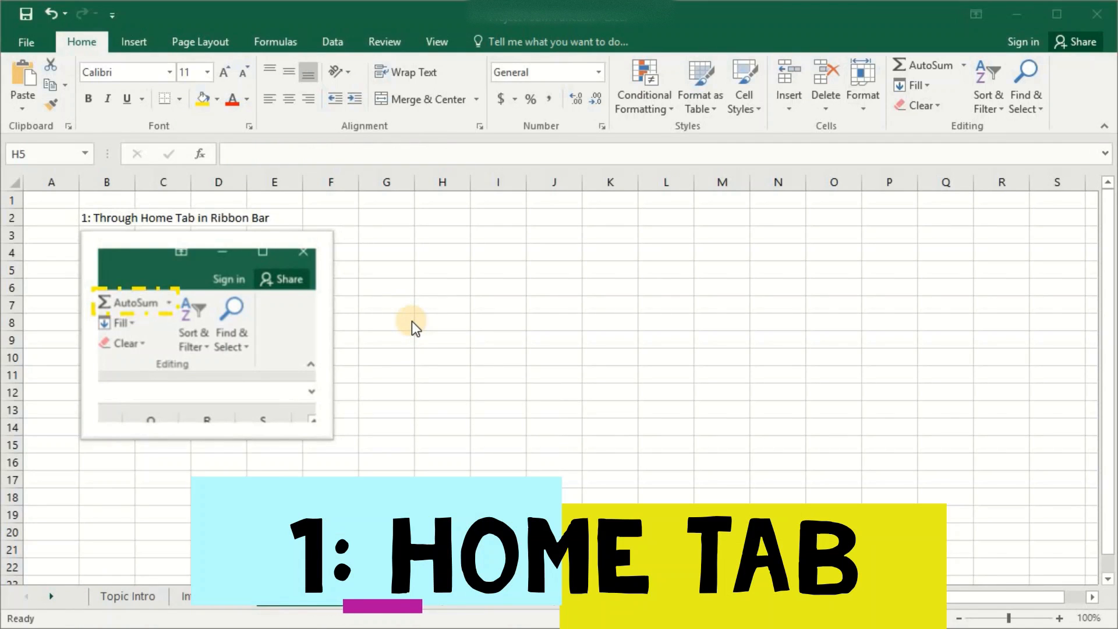
- Try to insert a SUM formula without arguments in cell H5 with AutoSum
{"action": "left_click", "coordinate": [102, 42]}
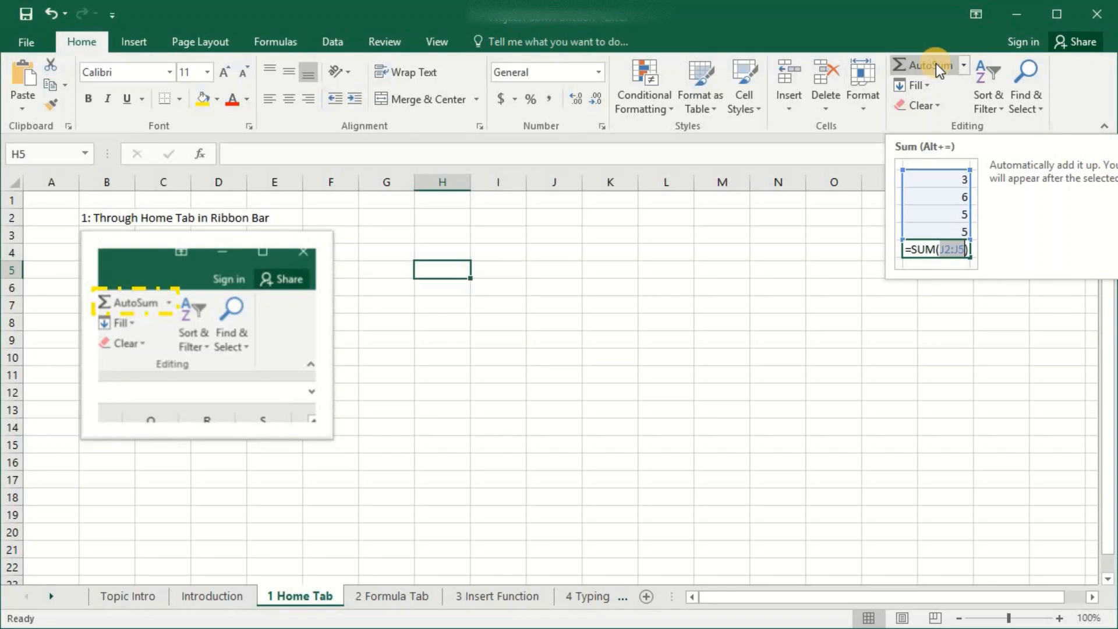
{"action": "left_click", "coordinate": [937, 67]}
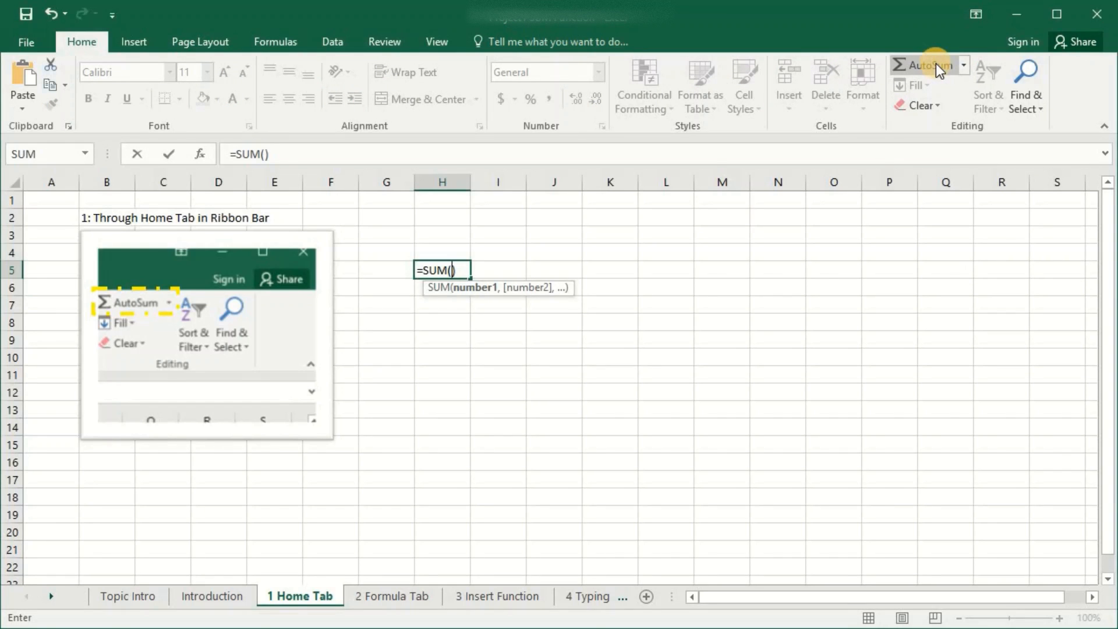
{"action": "key", "text": "Return"}
{"action": "key", "text": "Return"}
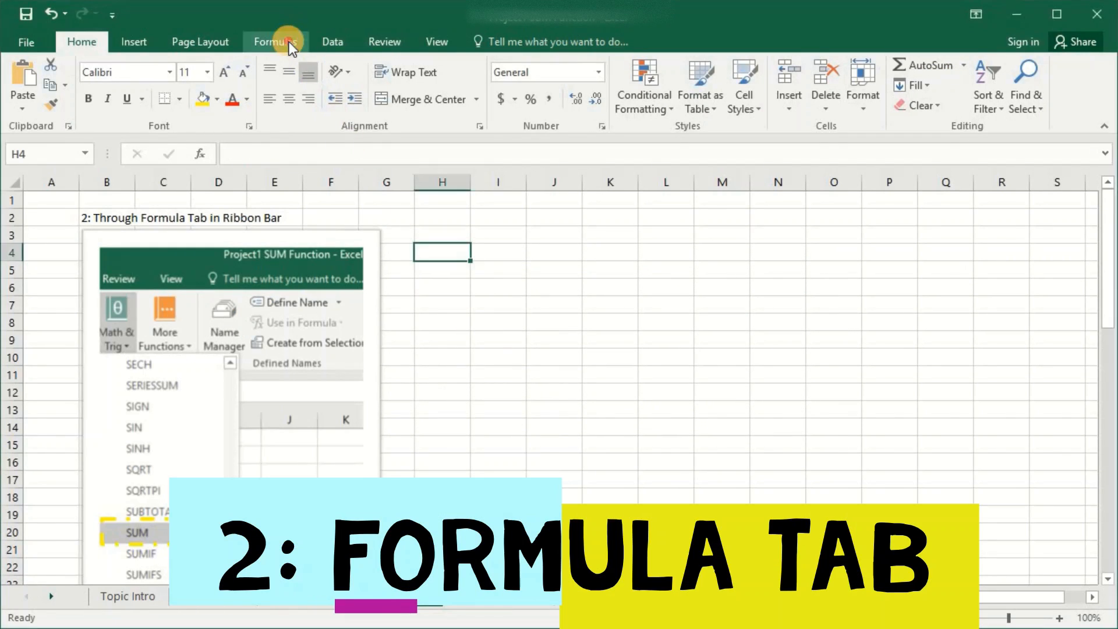
- Start the SUM function from the Math & Trig function library in cell H4 and cancel it without entering arguments
{"action": "left_click", "coordinate": [289, 44]}
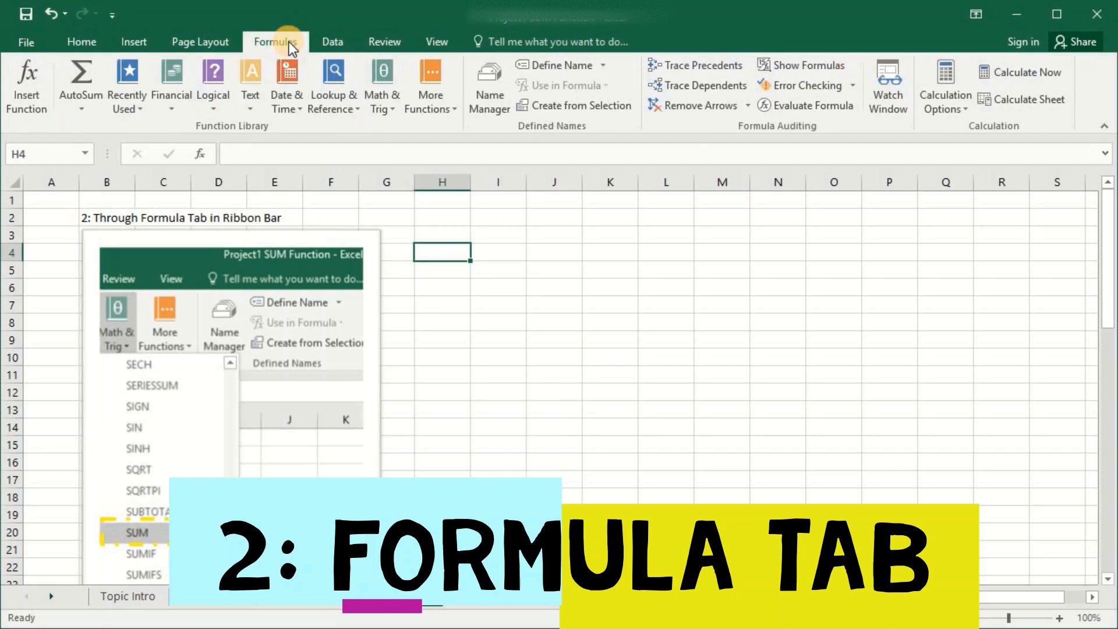
{"action": "left_click", "coordinate": [395, 103]}
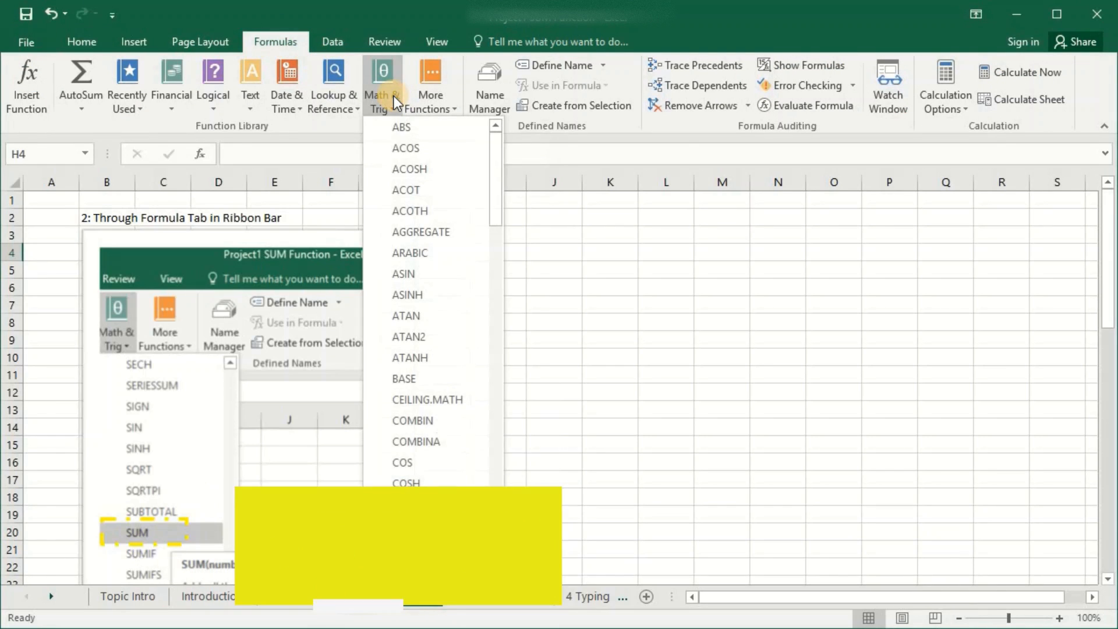
{"action": "scroll", "coordinate": [405, 200], "scroll_direction": "down", "scroll_amount": 5}
{"action": "scroll", "coordinate": [405, 201], "scroll_direction": "down", "scroll_amount": 13}
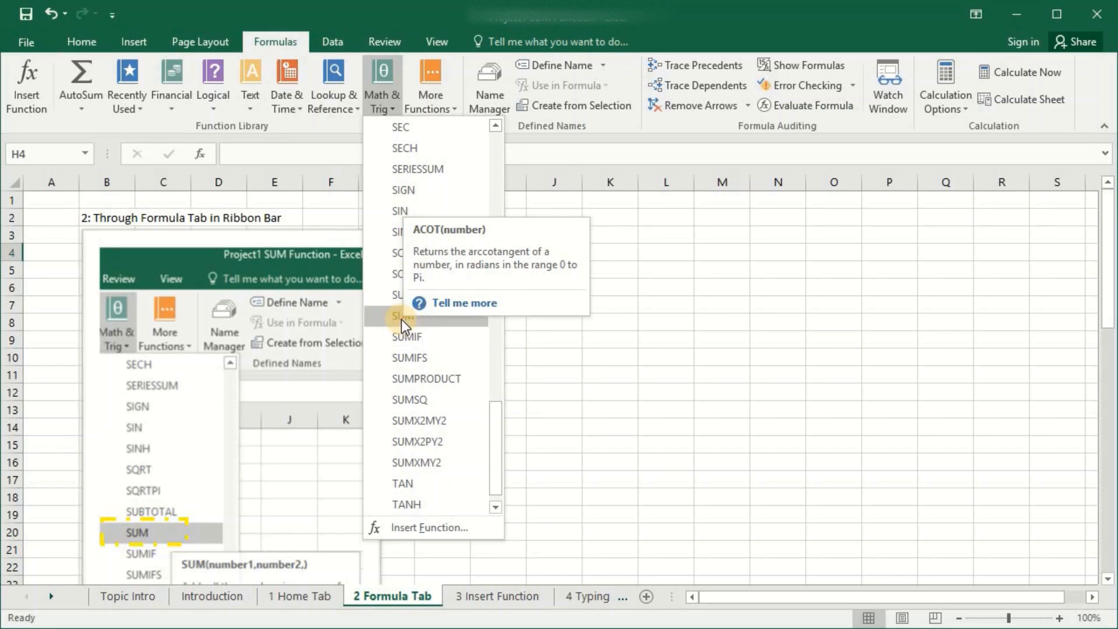
{"action": "left_click", "coordinate": [428, 317]}
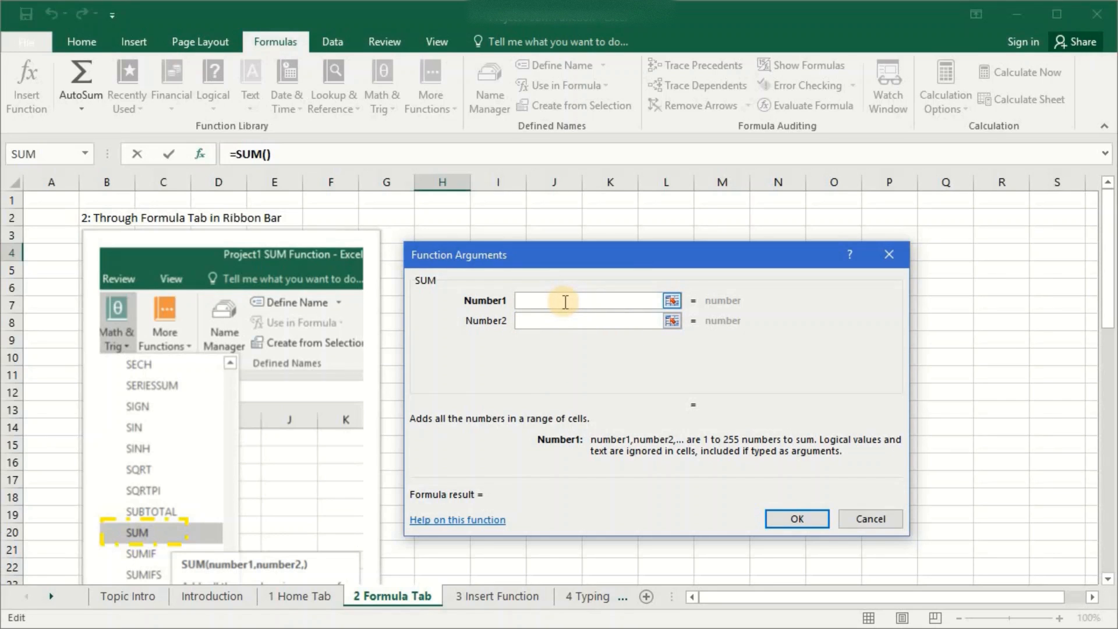
{"action": "left_click", "coordinate": [849, 520]}
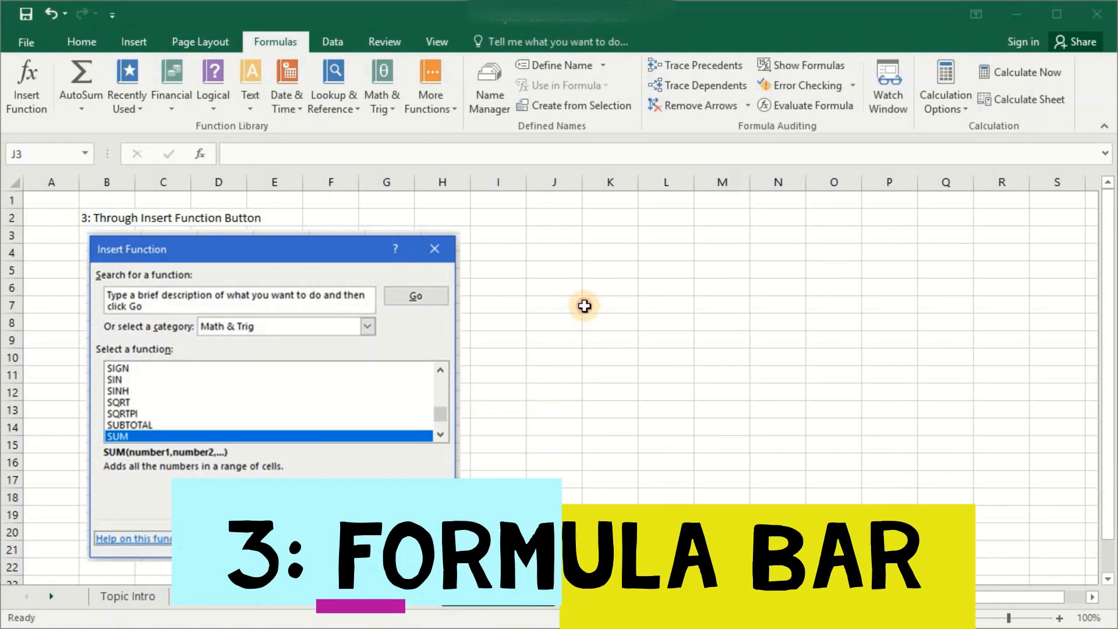
- Start the SUM function in cell J3 through Insert Function and cancel it without entering arguments
{"action": "left_click", "coordinate": [199, 155]}
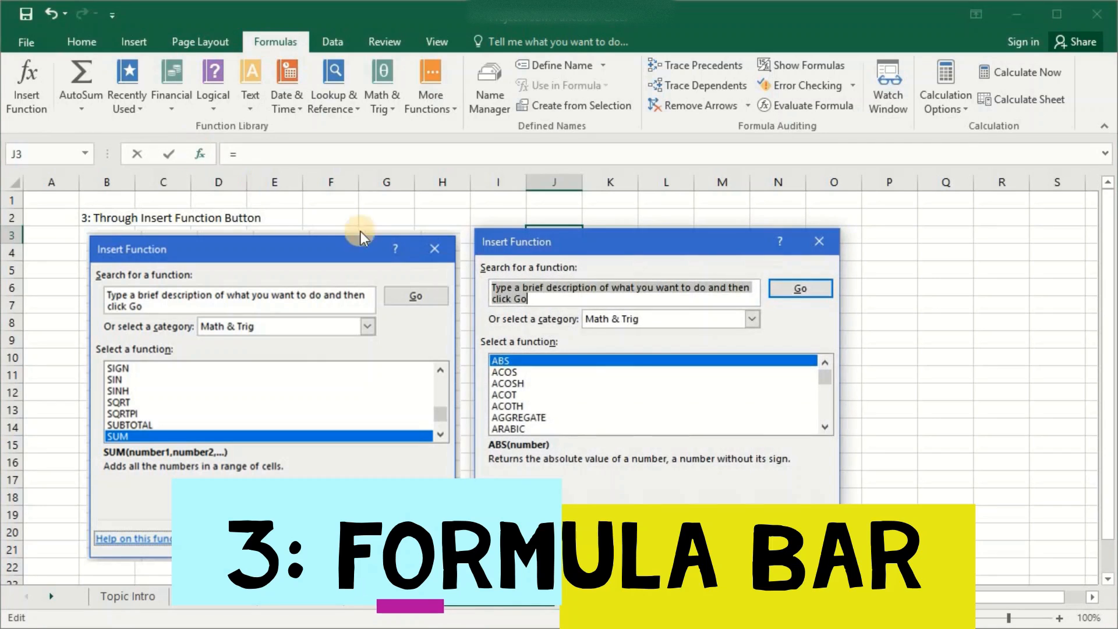
{"action": "scroll", "coordinate": [619, 402], "scroll_direction": "down", "scroll_amount": 8}
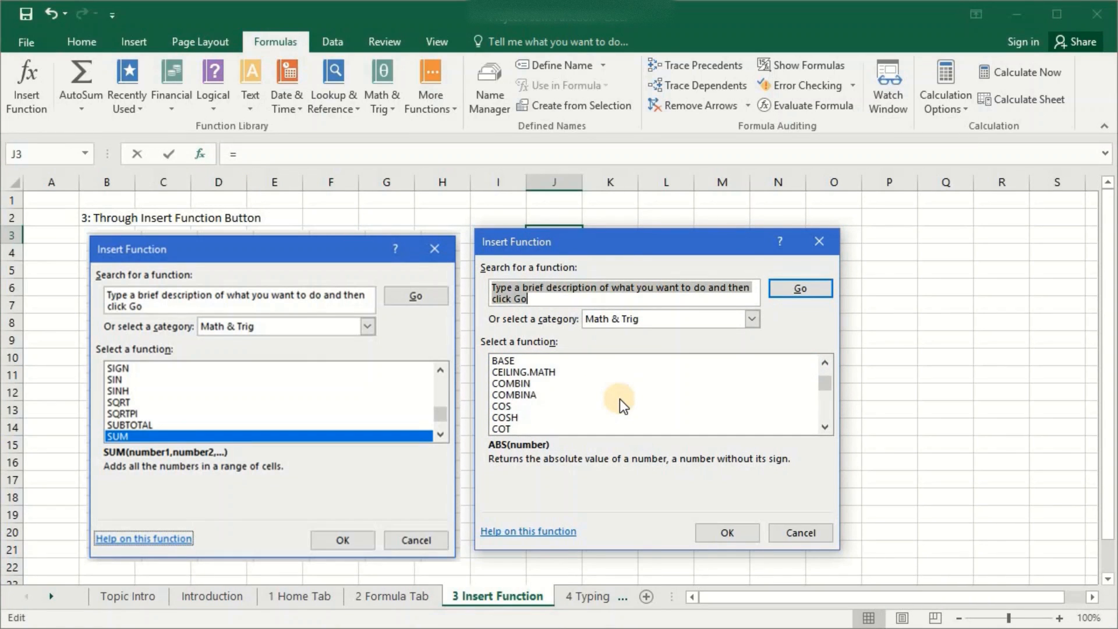
{"action": "scroll", "coordinate": [619, 402], "scroll_direction": "down", "scroll_amount": 12}
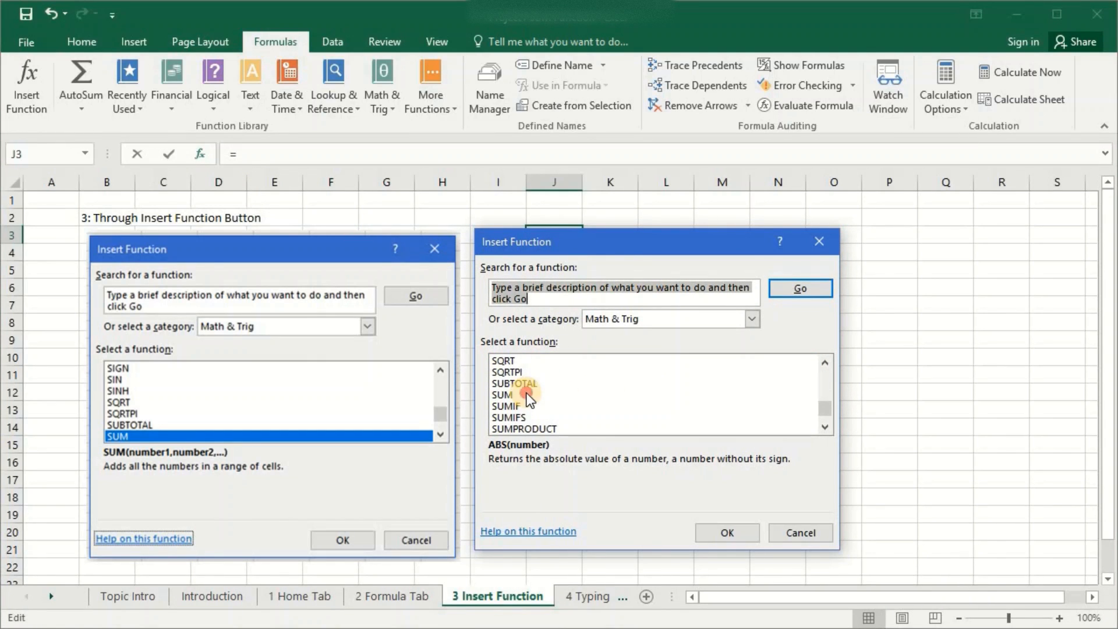
{"action": "left_click", "coordinate": [525, 395]}
{"action": "left_click", "coordinate": [728, 534]}
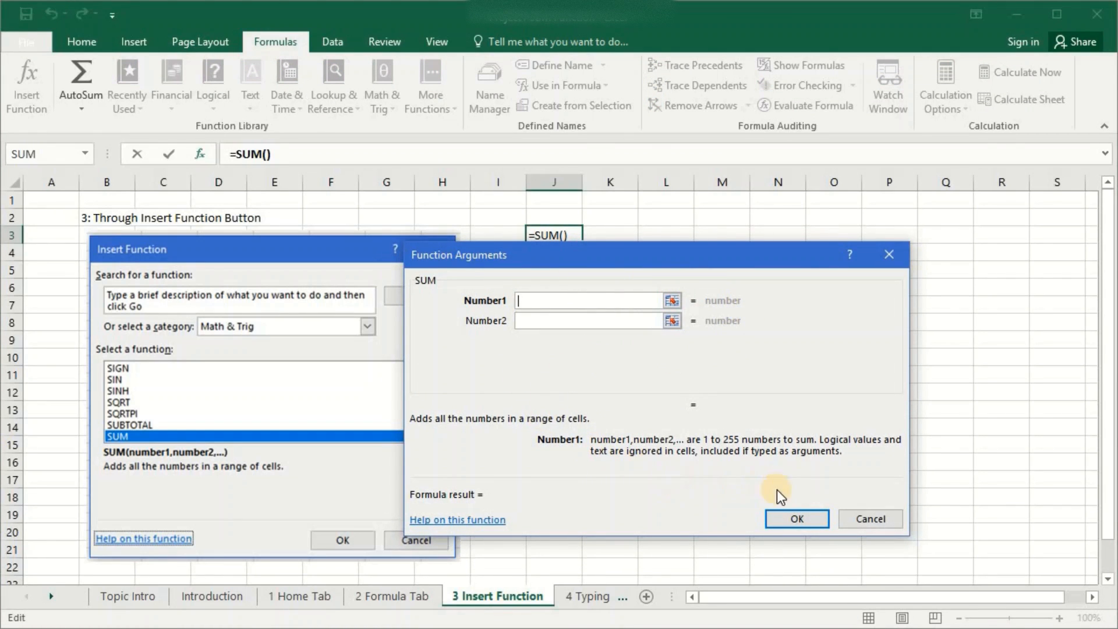
{"action": "left_click", "coordinate": [857, 520]}
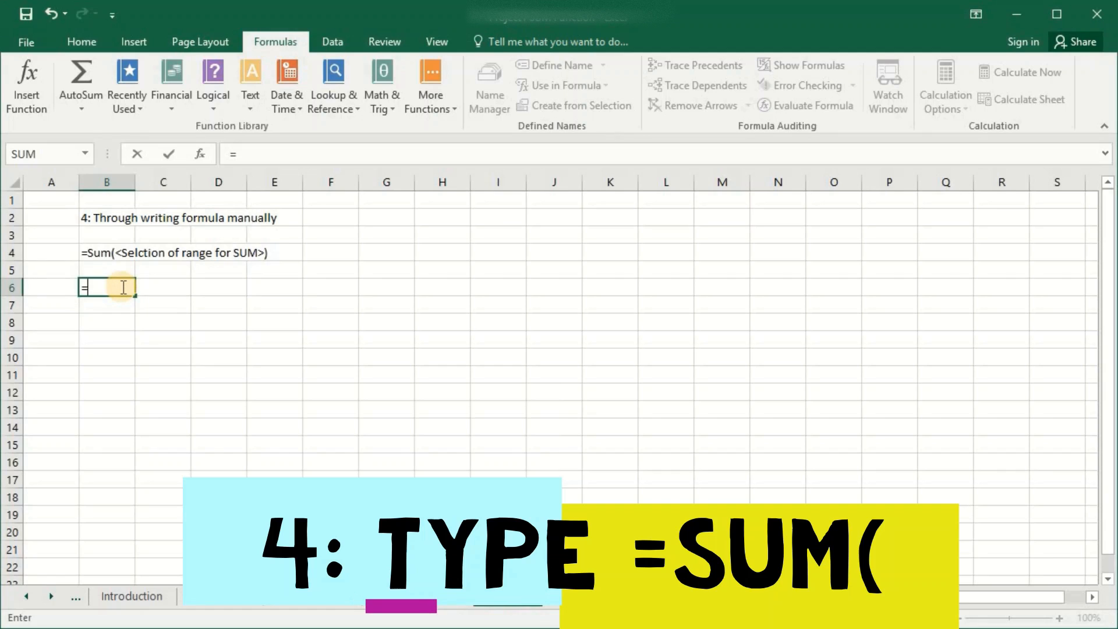
- Start a SUM formula in cell B6 and select a multi-column block of empty cells as its argument
{"action": "type", "text": "sum("}
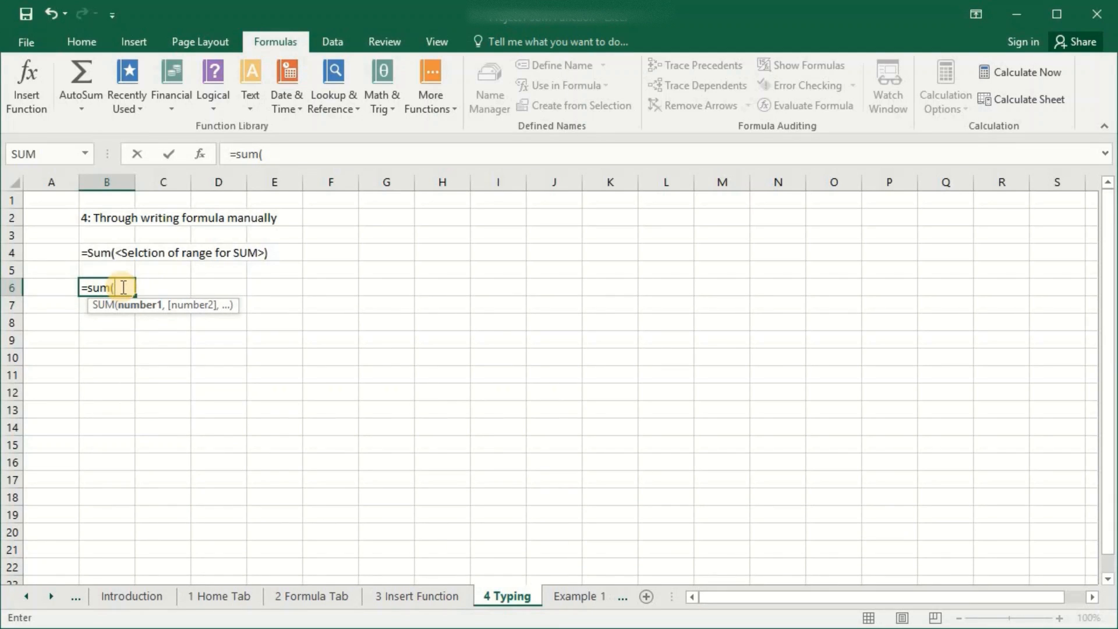
{"action": "key", "text": "Down"}
{"action": "key", "text": "Down"}
{"action": "key", "text": "Down"}
{"action": "key", "text": "Right"}
{"action": "key", "text": "Right"}
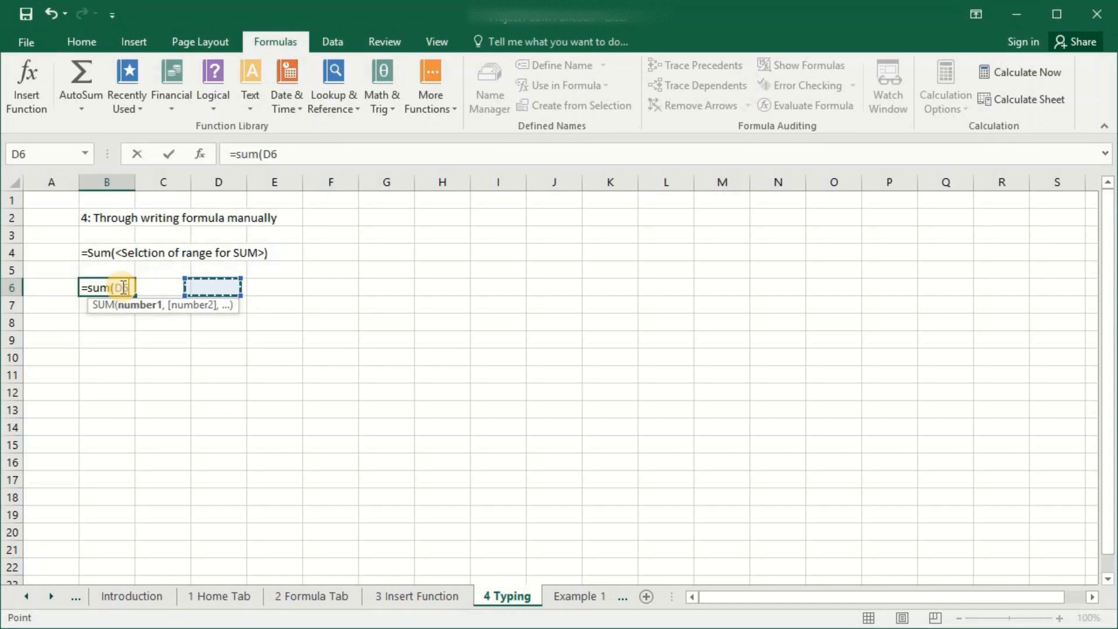
{"action": "key", "text": "Up"}
{"action": "key", "text": "Up"}
{"action": "key", "text": "Left"}
{"action": "key", "text": "Down"}
{"action": "key", "text": "Down"}
{"action": "key", "text": "Down"}
{"action": "key", "text": "Up"}
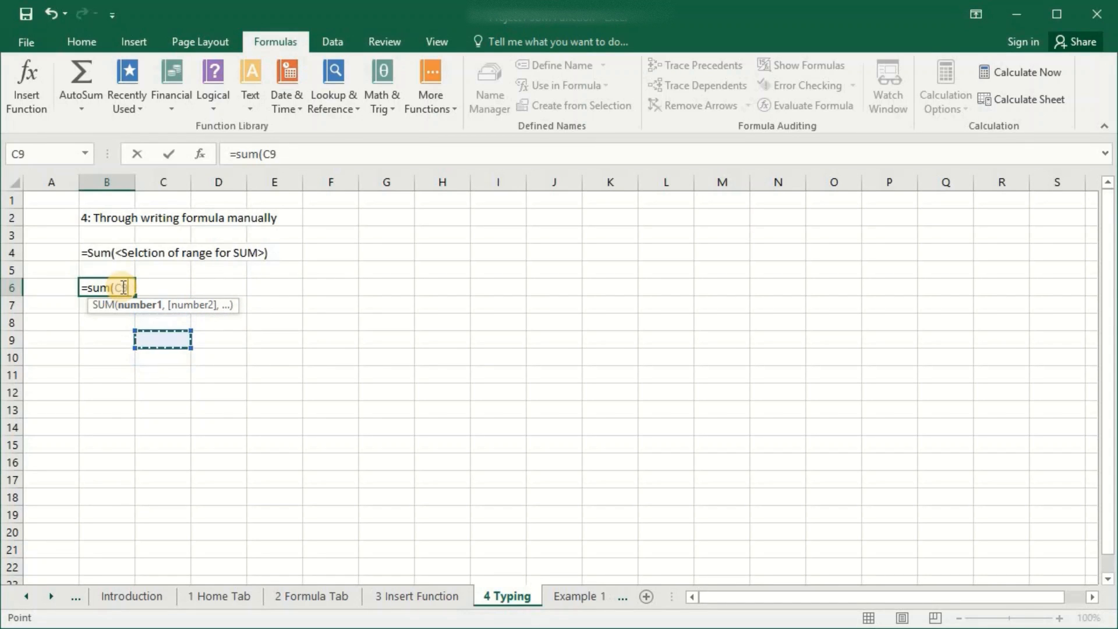
{"action": "key", "text": "Up"}
{"action": "key", "text": "shift+Right"}
{"action": "key", "text": "shift+Right"}
{"action": "key", "text": "shift+Right"}
{"action": "key", "text": "shift+Right"}
{"action": "key", "text": "shift+Down"}
{"action": "key", "text": "shift+Down"}
{"action": "key", "text": "shift+Down"}
{"action": "key", "text": "shift+Down"}
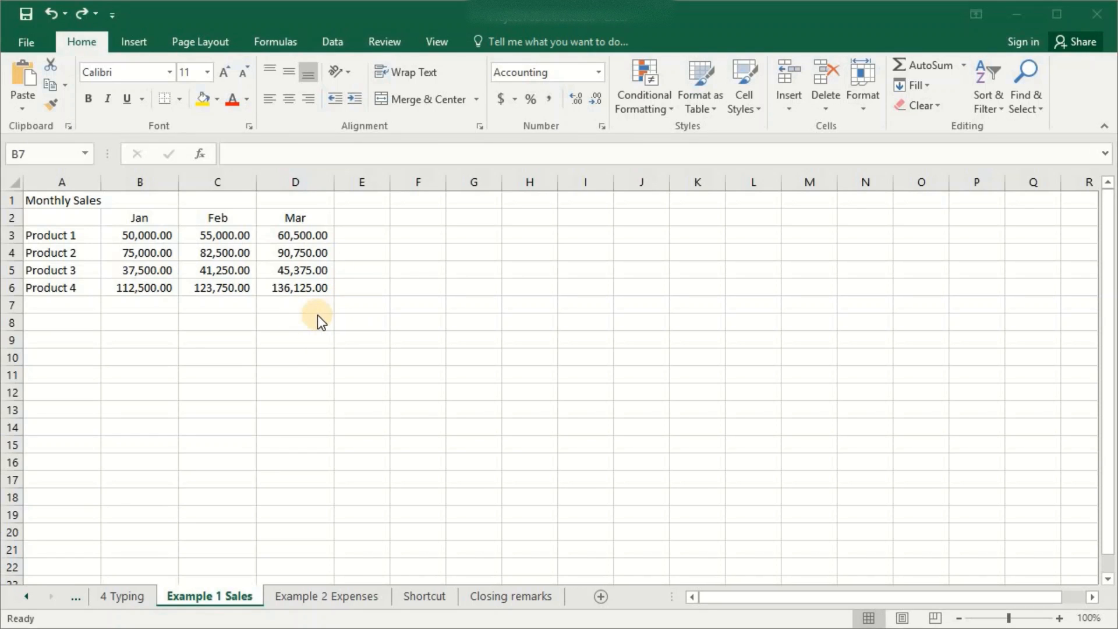
- Total the January sales in cell B7 with AutoSum over B3:B6
{"action": "left_click", "coordinate": [158, 312]}
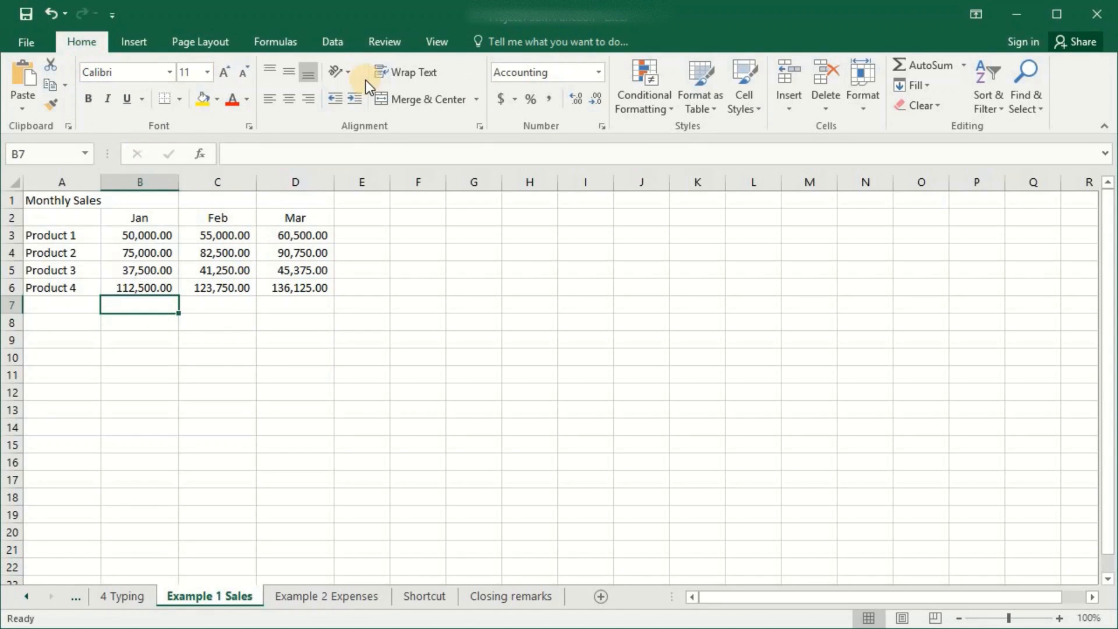
{"action": "left_click", "coordinate": [928, 69]}
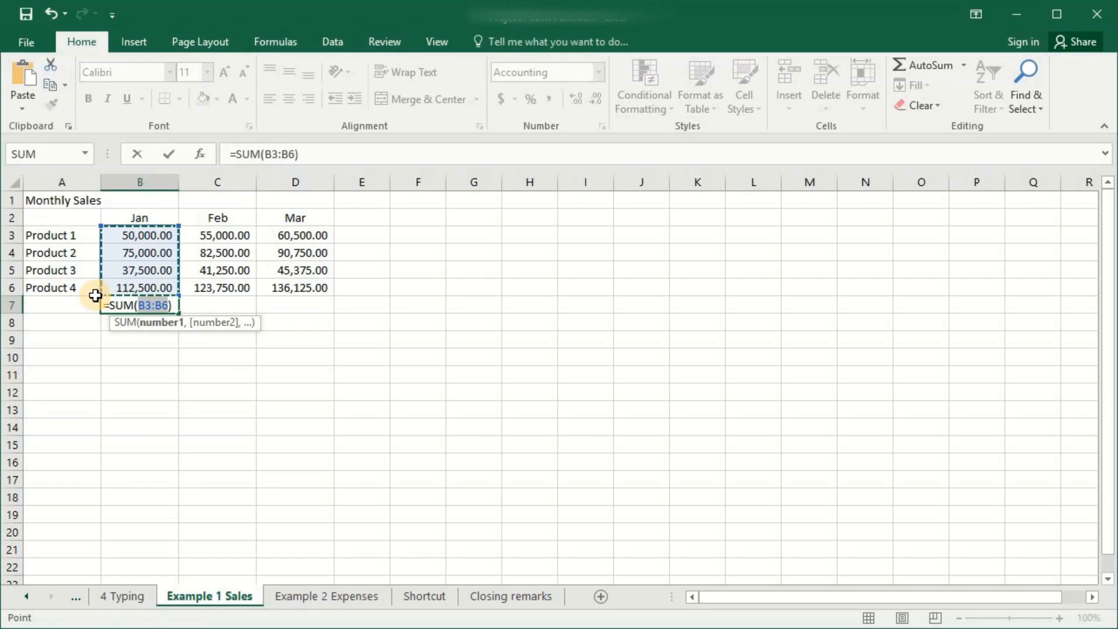
{"action": "key", "text": "Return"}
{"action": "left_click", "coordinate": [166, 304]}
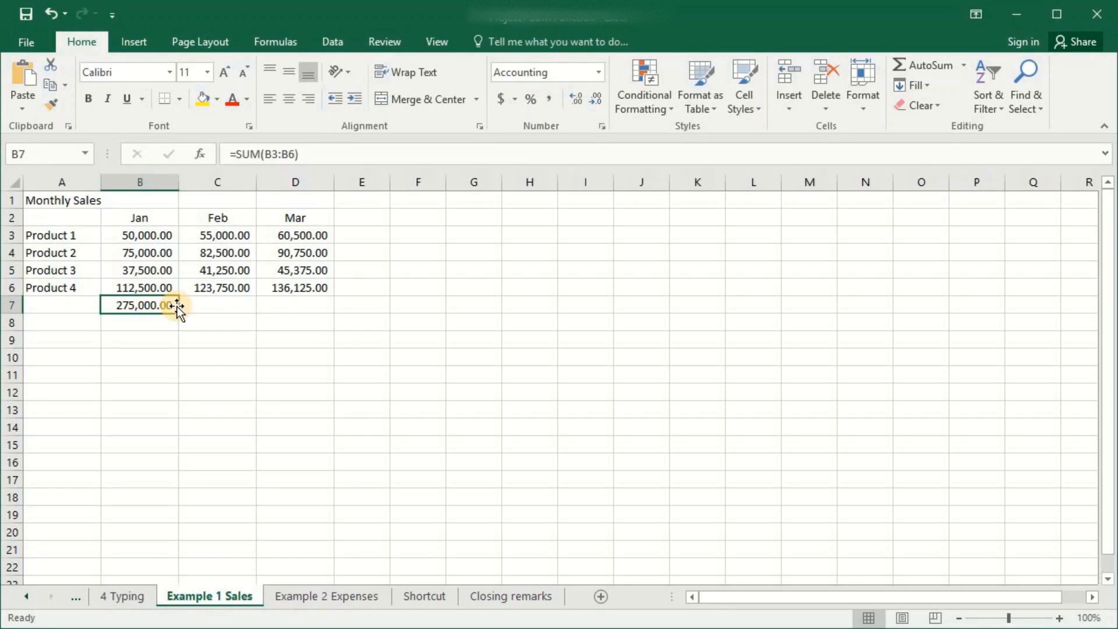
- Total the February sales in cell C7 with the Math & Trig SUM function over C3:C6
{"action": "left_click", "coordinate": [213, 303]}
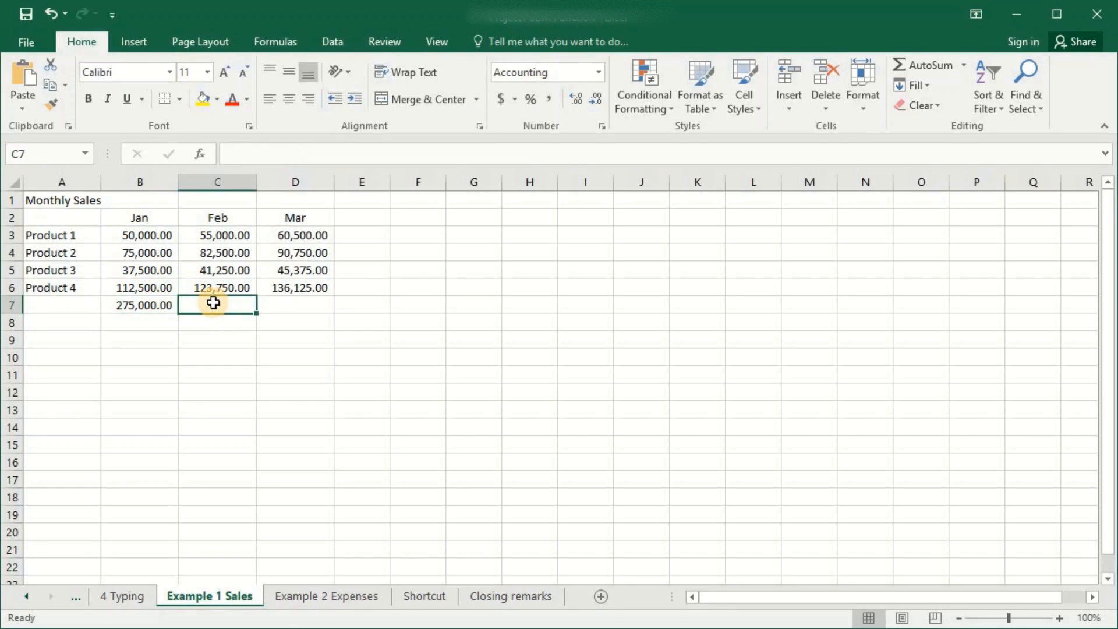
{"action": "left_click", "coordinate": [255, 38]}
{"action": "left_click", "coordinate": [418, 79]}
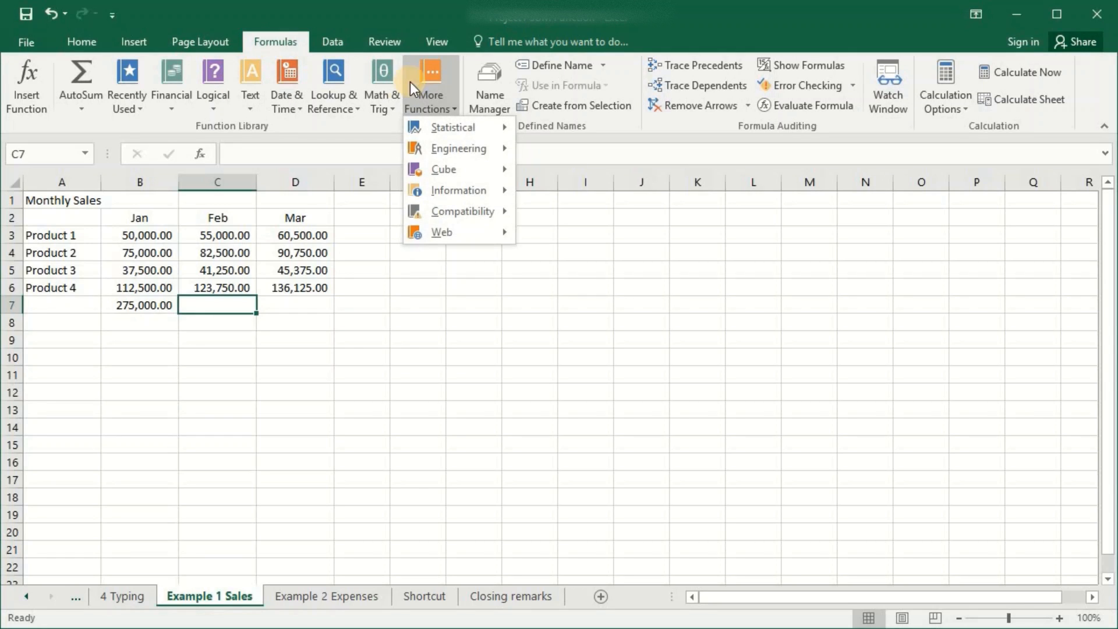
{"action": "left_click", "coordinate": [382, 93]}
{"action": "scroll", "coordinate": [457, 300], "scroll_direction": "down", "scroll_amount": 14}
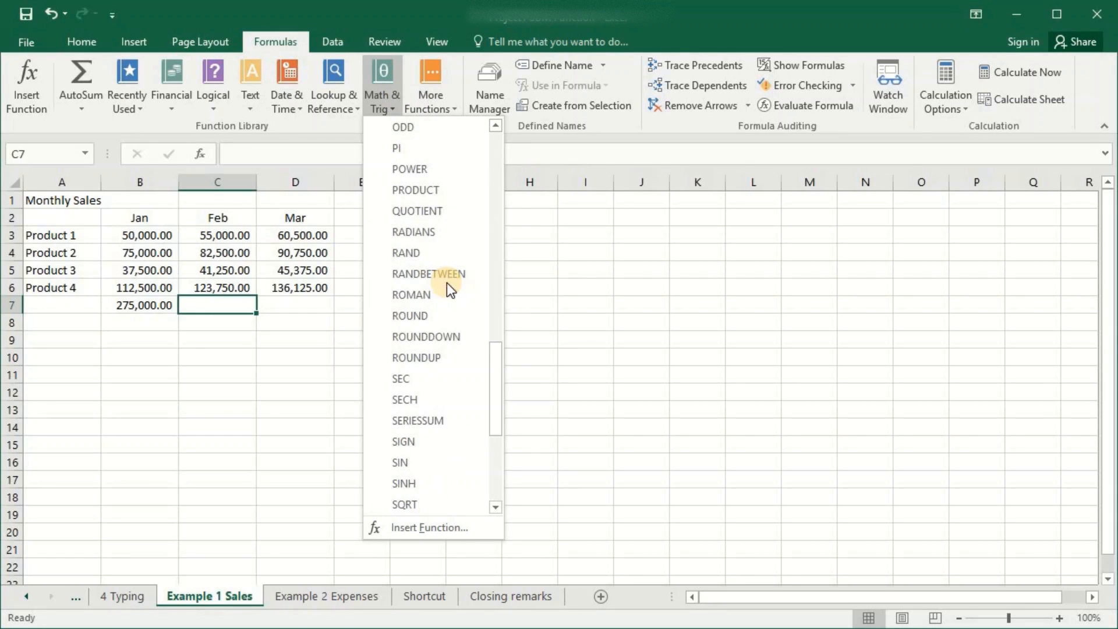
{"action": "scroll", "coordinate": [446, 281], "scroll_direction": "down", "scroll_amount": 3}
{"action": "left_click", "coordinate": [418, 378]}
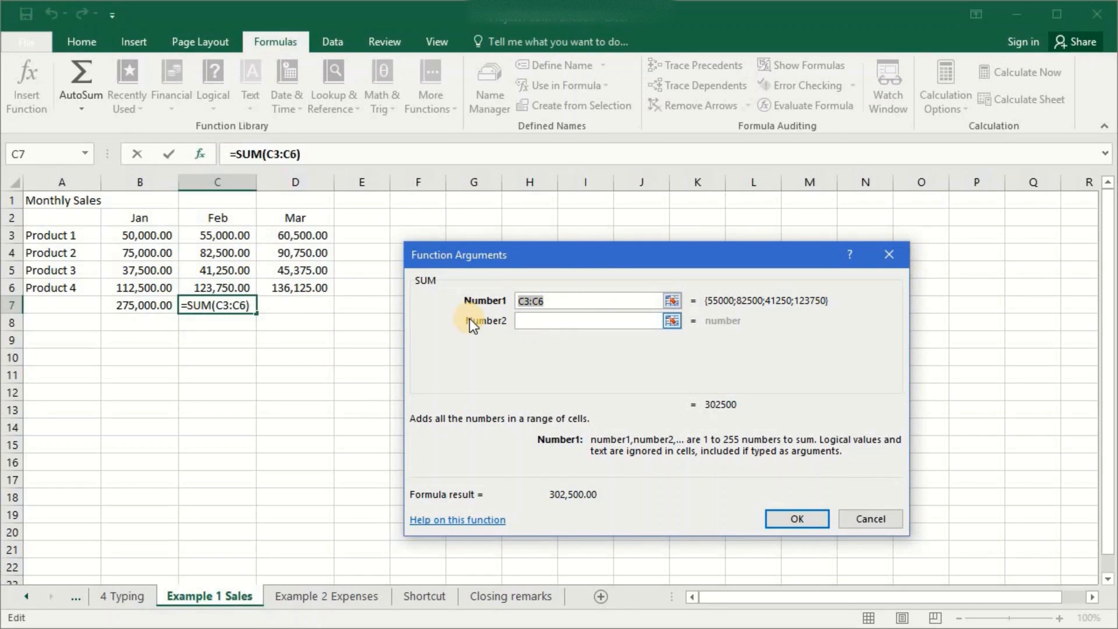
{"action": "left_click", "coordinate": [781, 516]}
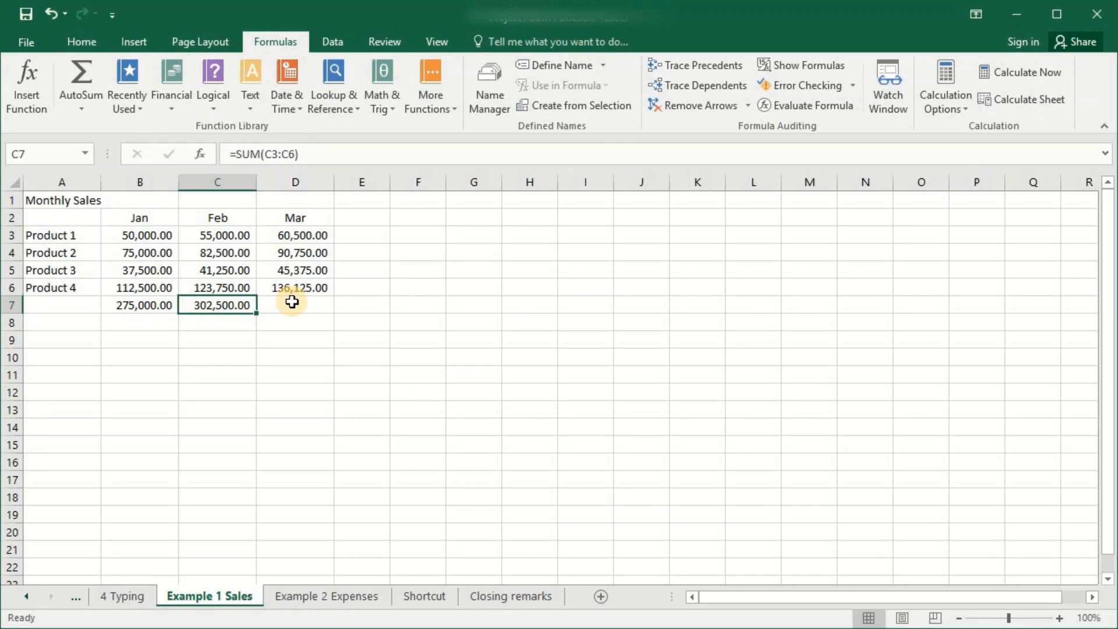
- Total the March sales in cell D7 through Insert Function, using SUM over D3:D6
{"action": "left_click", "coordinate": [292, 301]}
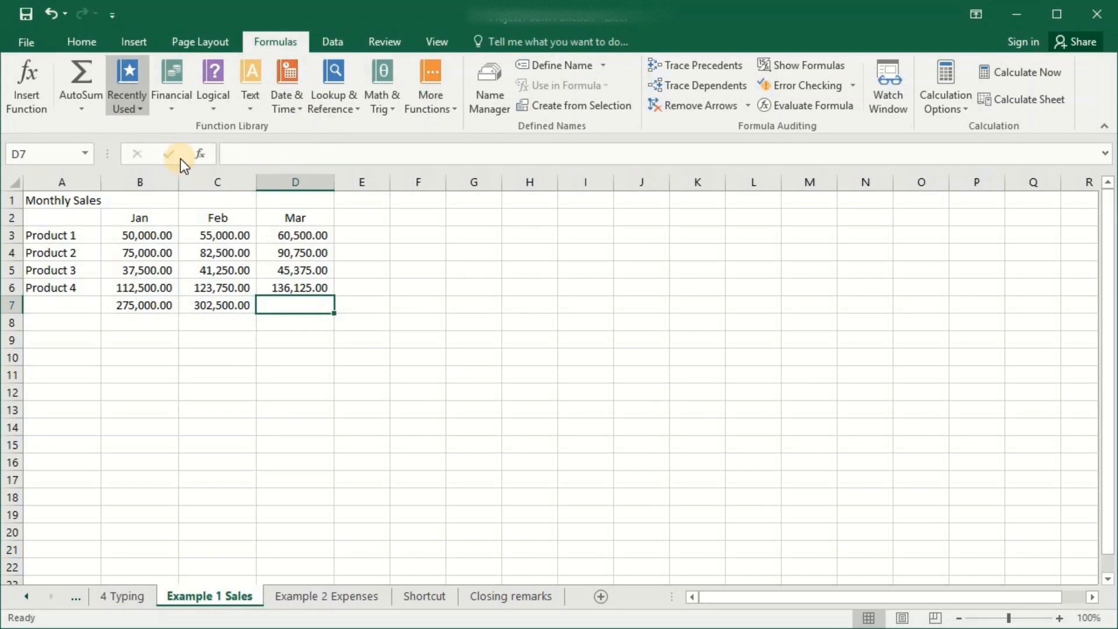
{"action": "left_click", "coordinate": [200, 154]}
{"action": "scroll", "coordinate": [661, 386], "scroll_direction": "down", "scroll_amount": 13}
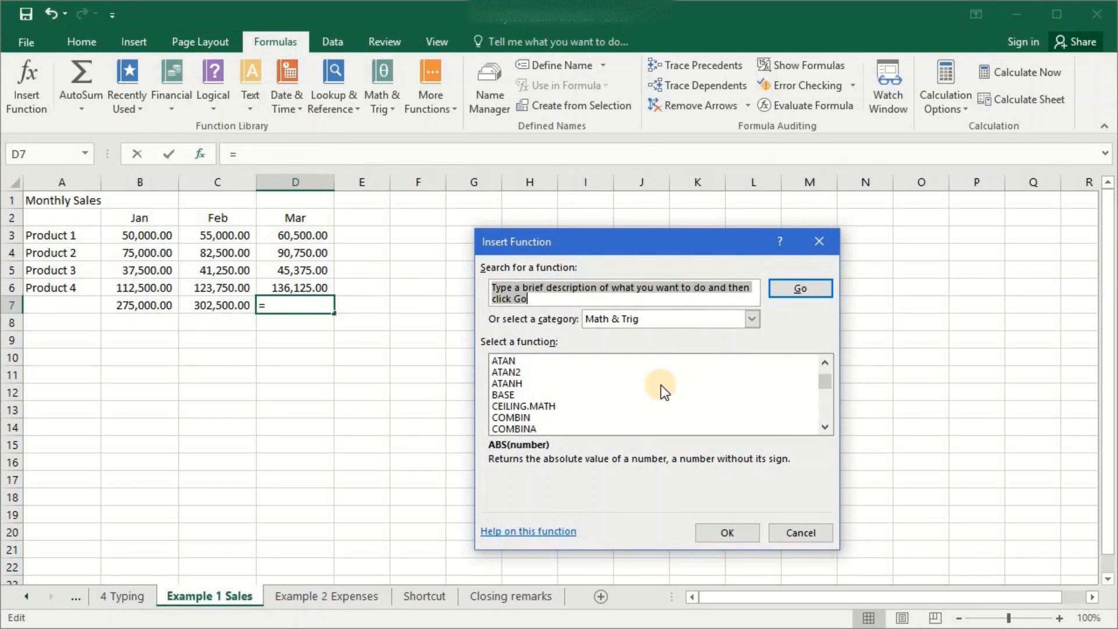
{"action": "scroll", "coordinate": [581, 394], "scroll_direction": "down", "scroll_amount": 5}
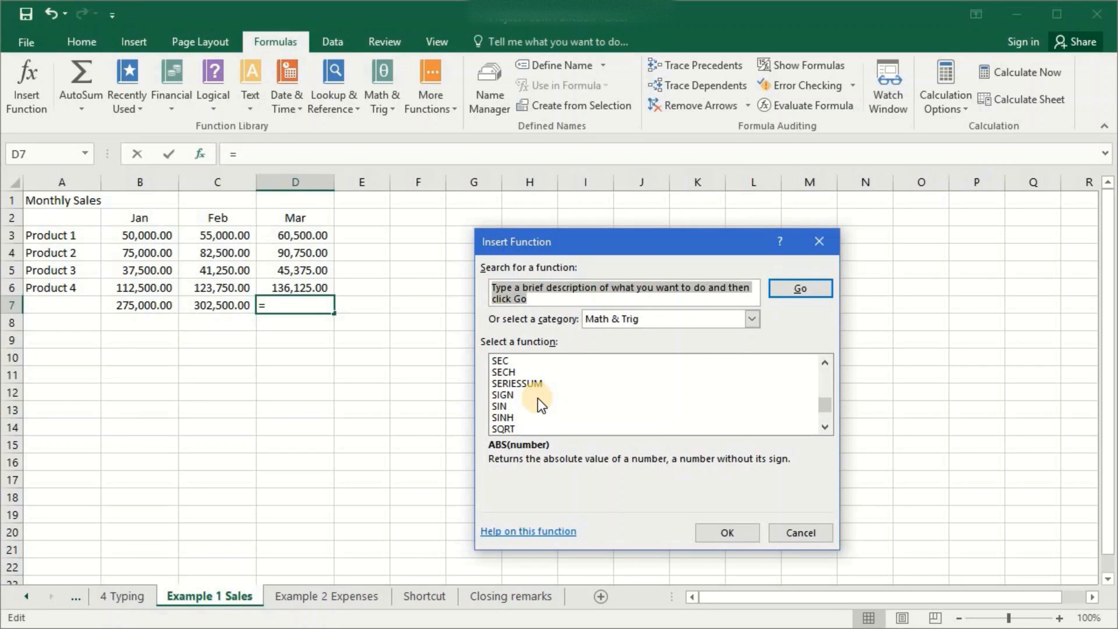
{"action": "scroll", "coordinate": [534, 389], "scroll_direction": "down", "scroll_amount": 3}
{"action": "left_click", "coordinate": [508, 395]}
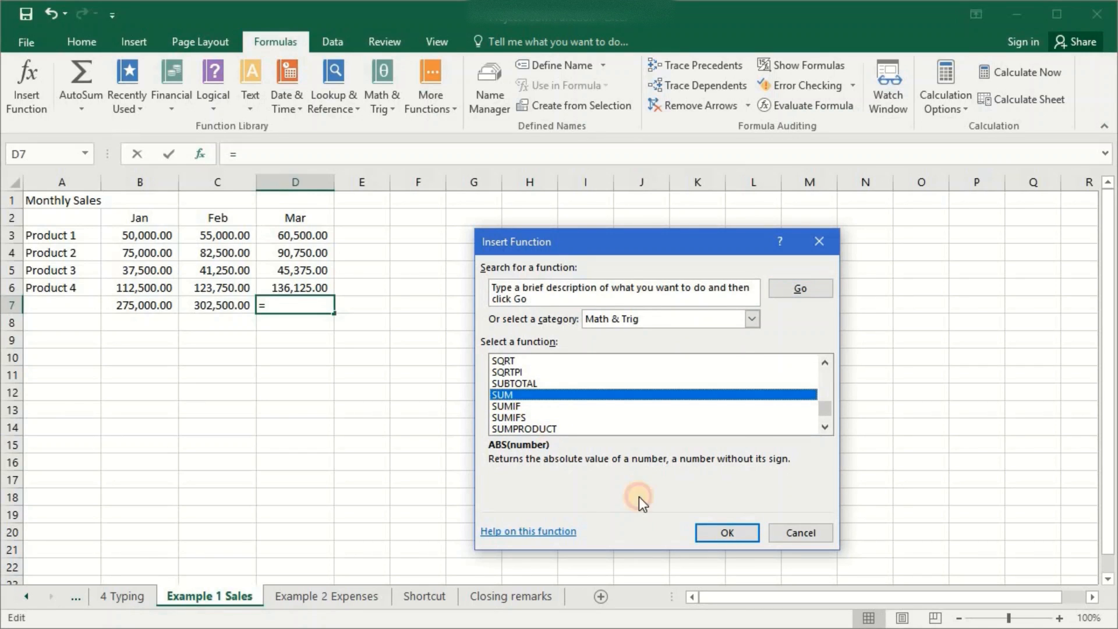
{"action": "left_click", "coordinate": [699, 539]}
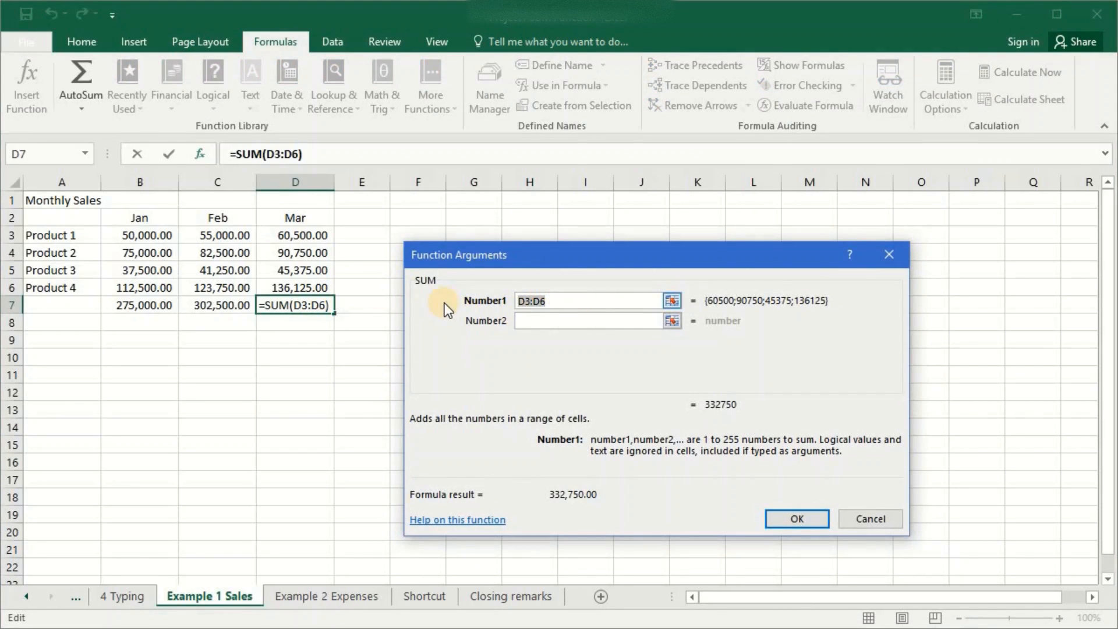
{"action": "left_click", "coordinate": [569, 304]}
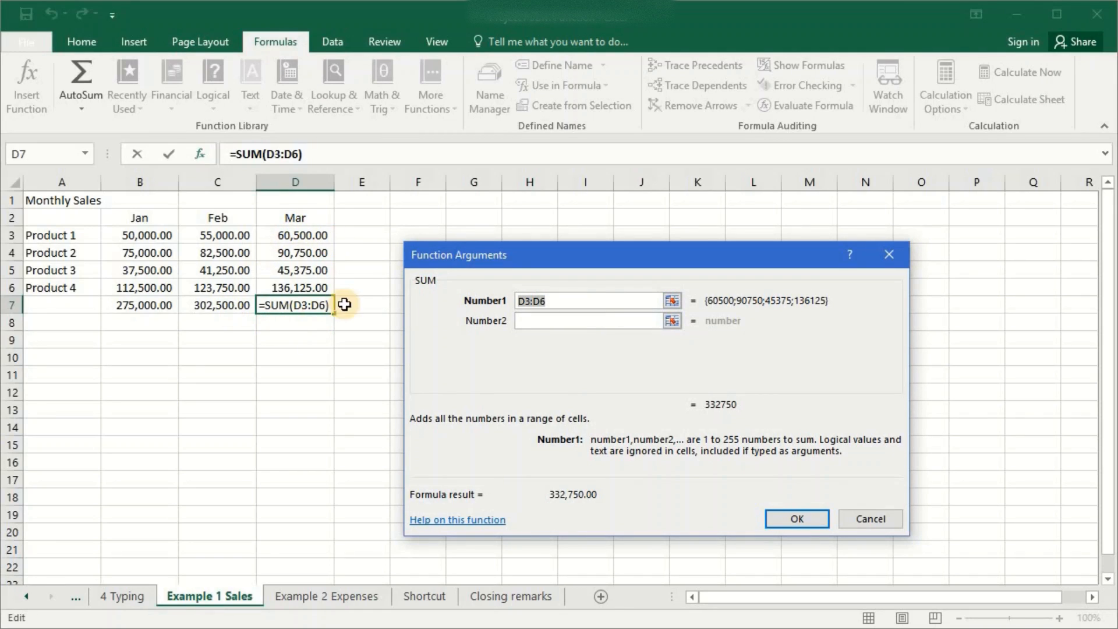
{"action": "left_click", "coordinate": [796, 519]}
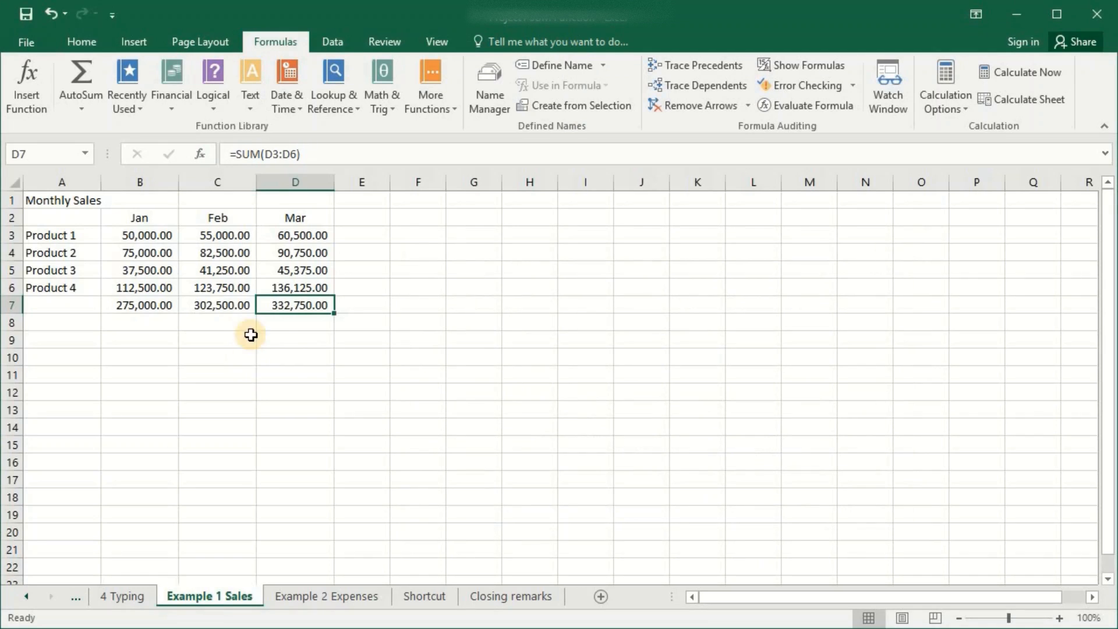
- Total the Product 1 sales in cell E3 by writing a SUM formula over B3:D3
{"action": "left_click", "coordinate": [349, 233]}
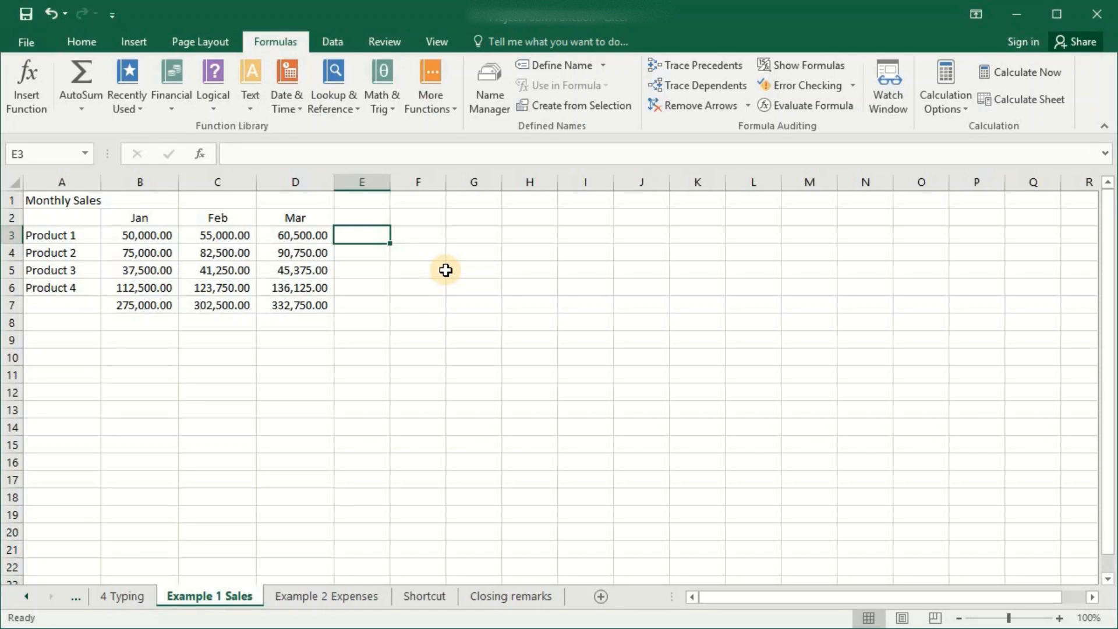
{"action": "type", "text": "=s"}
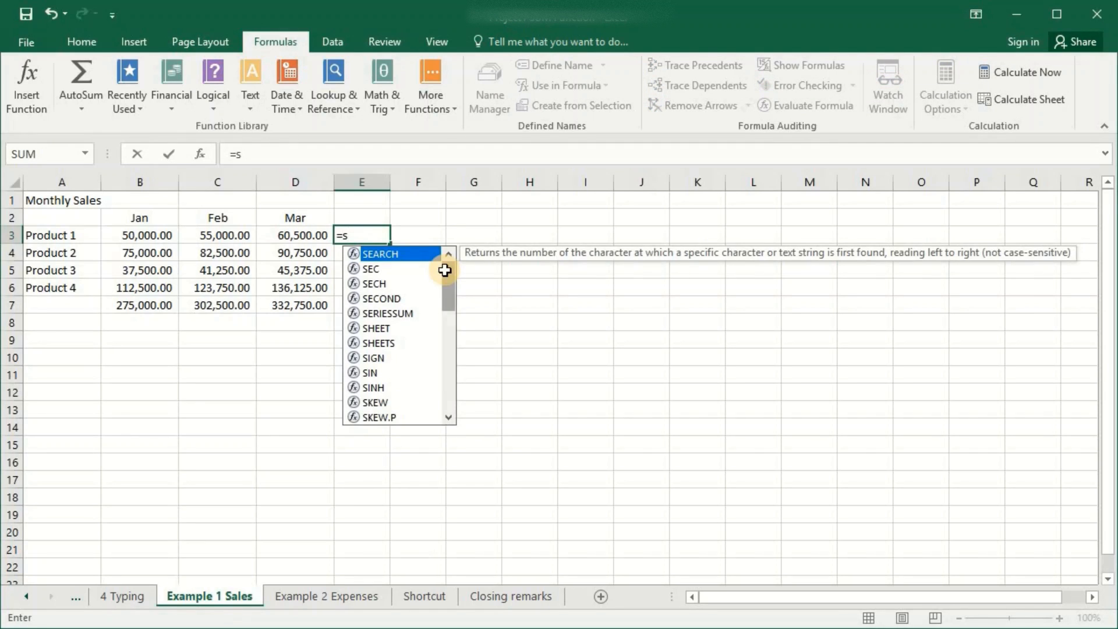
{"action": "type", "text": "um("}
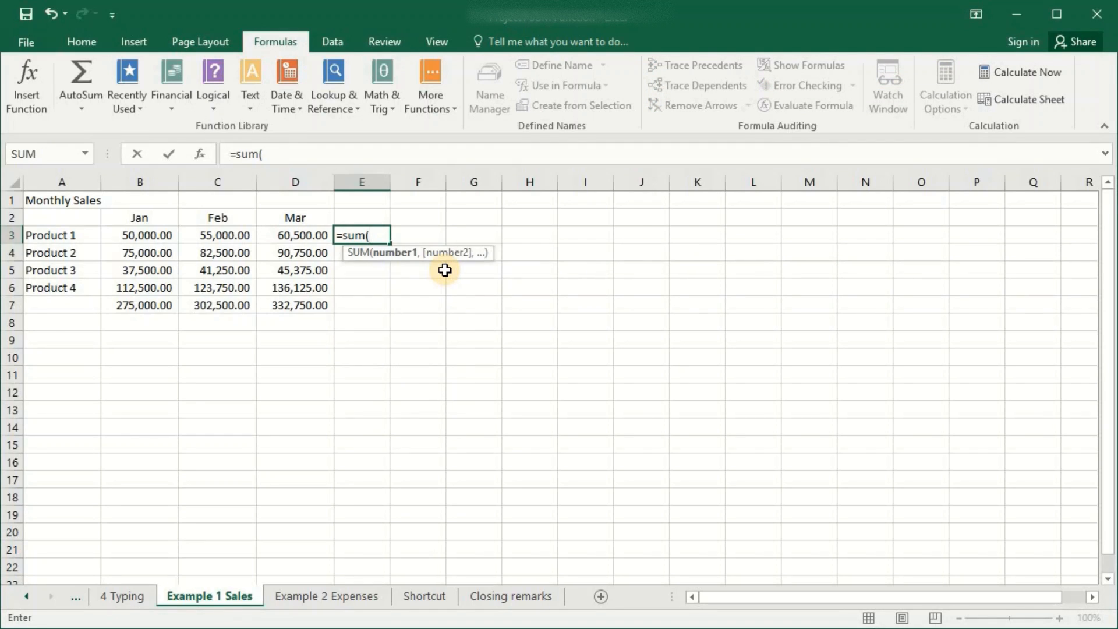
{"action": "key", "text": "Left"}
{"action": "key", "text": "Left"}
{"action": "key", "text": "Left"}
{"action": "key", "text": "Right"}
{"action": "key", "text": "Right"}
{"action": "key", "text": "Down"}
{"action": "key", "text": "Left"}
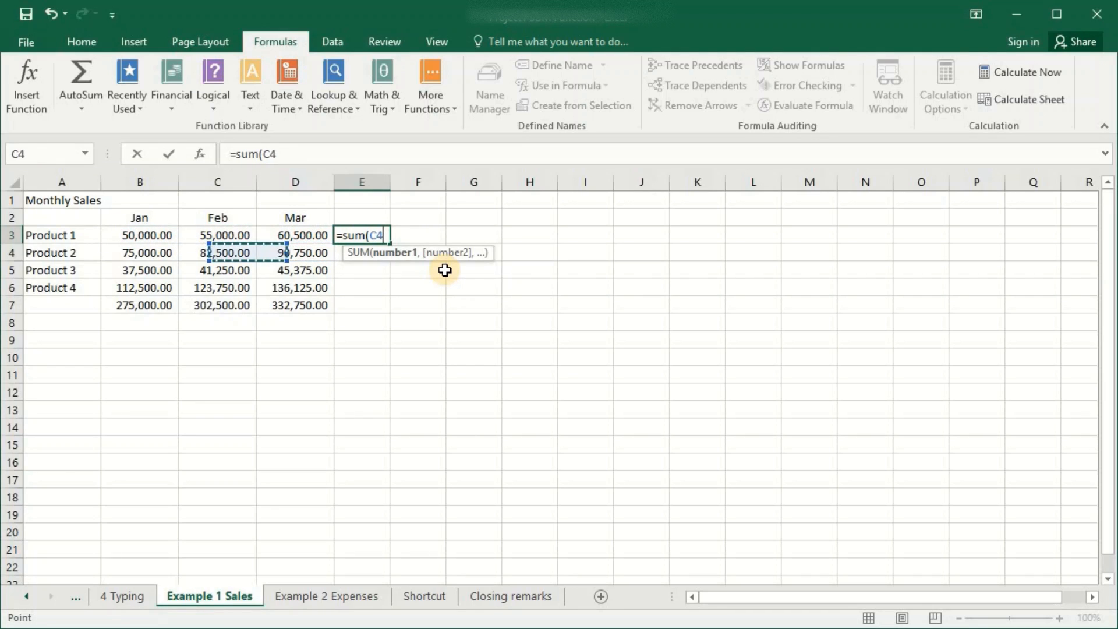
{"action": "key", "text": "Up"}
{"action": "key", "text": "Left"}
{"action": "key", "text": "Up"}
{"action": "key", "text": "Down"}
{"action": "key", "text": "Down"}
{"action": "key", "text": "Right"}
{"action": "key", "text": "Up"}
{"action": "key", "text": "Left"}
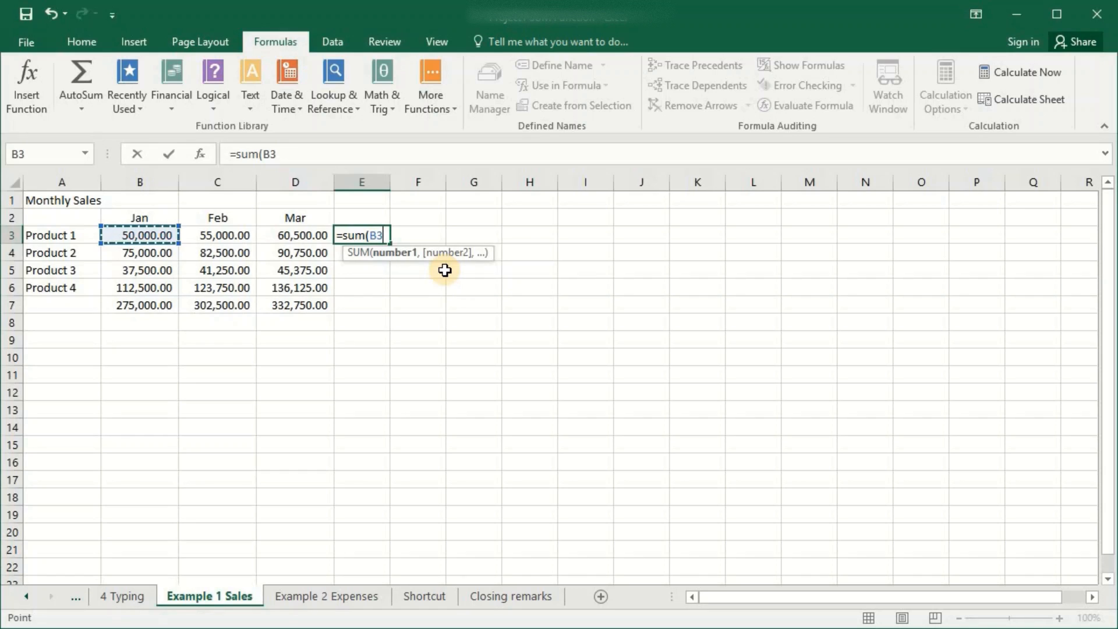
{"action": "key", "text": "shift+Right"}
{"action": "key", "text": "shift+Right"}
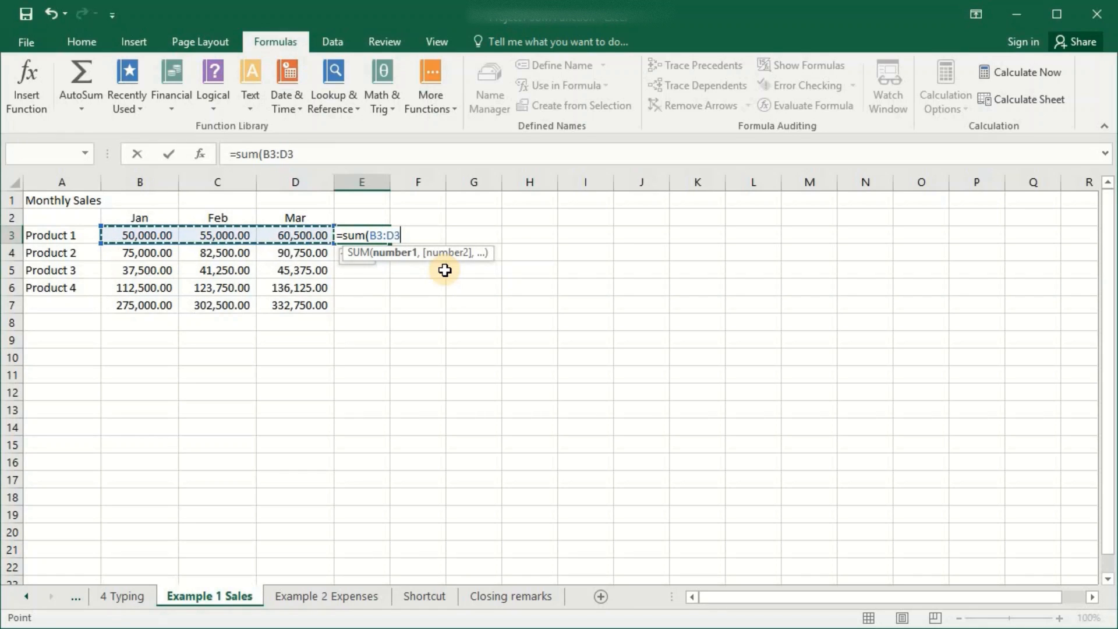
{"action": "key", "text": "shift+Down"}
{"action": "key", "text": "shift+Down"}
{"action": "key", "text": "shift+Left"}
{"action": "key", "text": "shift+Up"}
{"action": "key", "text": "shift+Up"}
{"action": "key", "text": "shift+Right"}
{"action": "key", "text": "Return"}
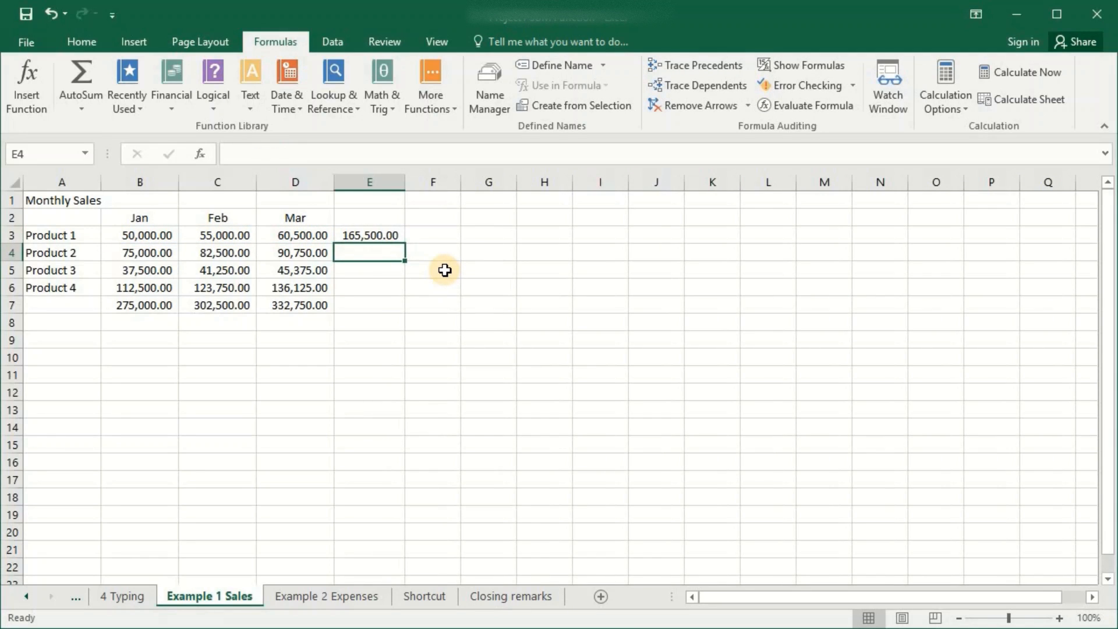
- Fill the SUM formula from E3 down to E7 and check the formula in each filled cell
{"action": "key", "text": "Up"}
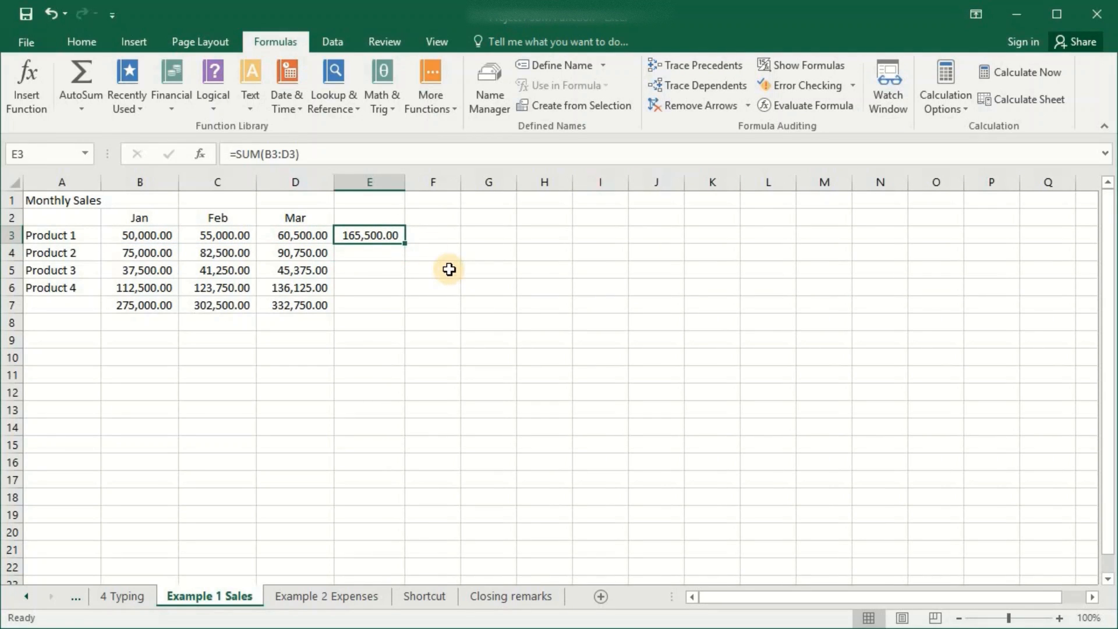
{"action": "left_click_drag", "start_coordinate": [407, 245], "coordinate": [400, 309]}
{"action": "left_click", "coordinate": [363, 236]}
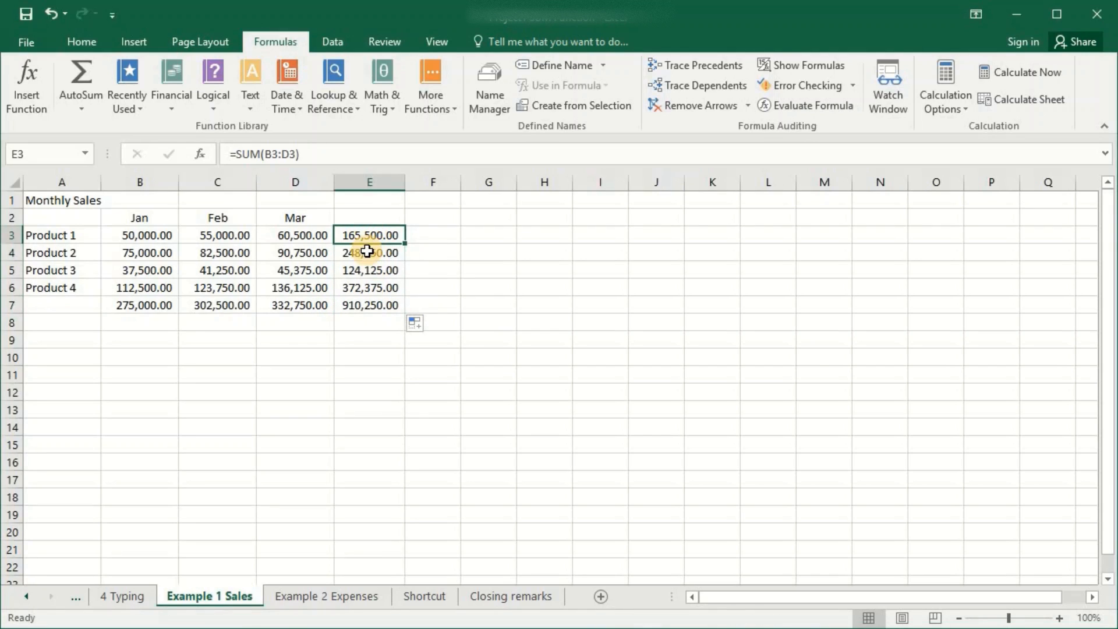
{"action": "left_click", "coordinate": [367, 252]}
{"action": "left_click", "coordinate": [367, 270]}
{"action": "left_click", "coordinate": [367, 287]}
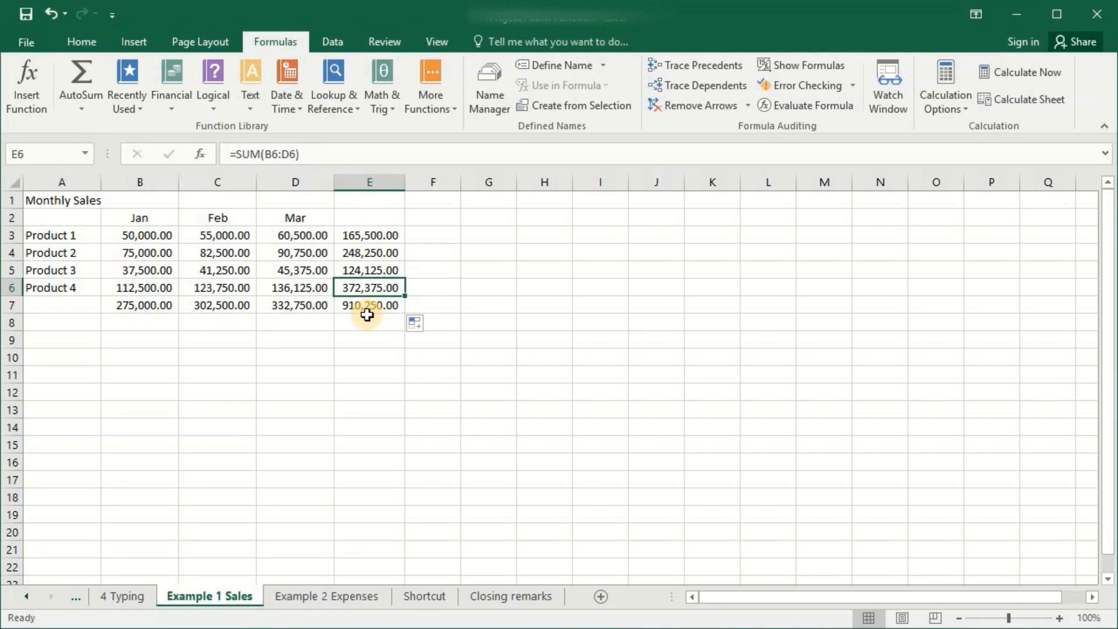
{"action": "left_click", "coordinate": [371, 306]}
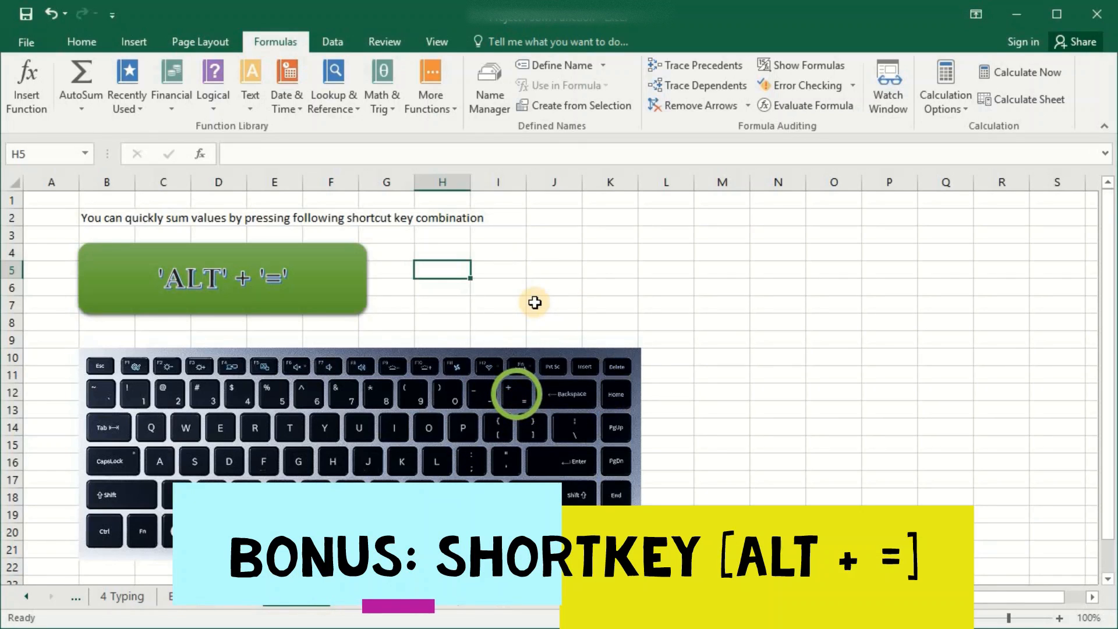
- Insert a SUM formula with AutoSum in cell H5 of the Shortcut sheet
{"action": "key", "text": "alt+equal"}
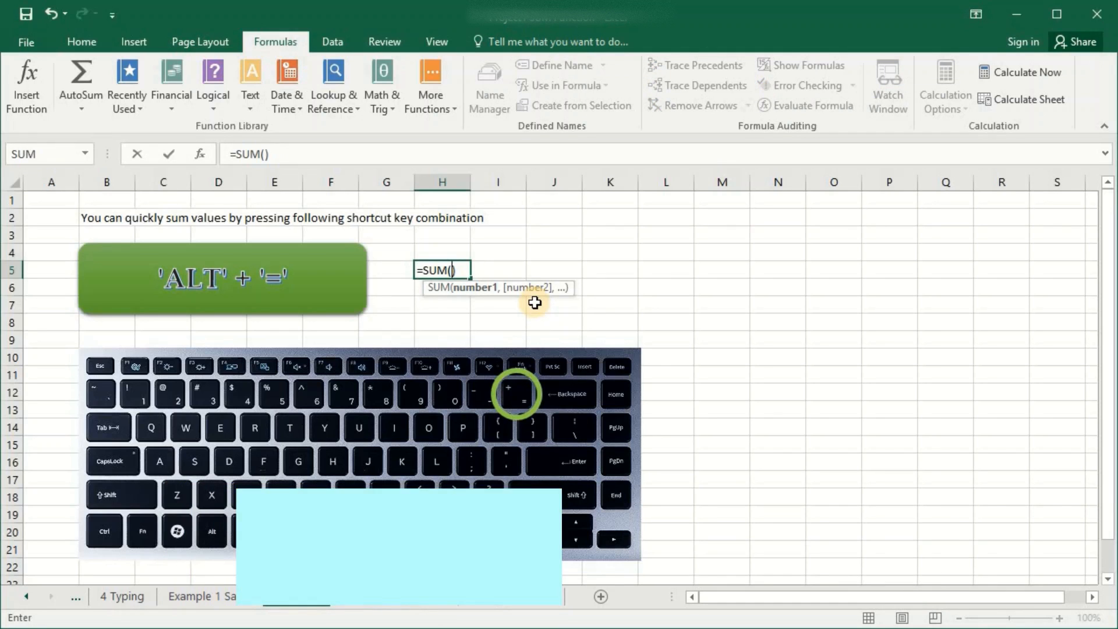
{"action": "key", "text": "Right"}
{"action": "key", "text": "Return"}
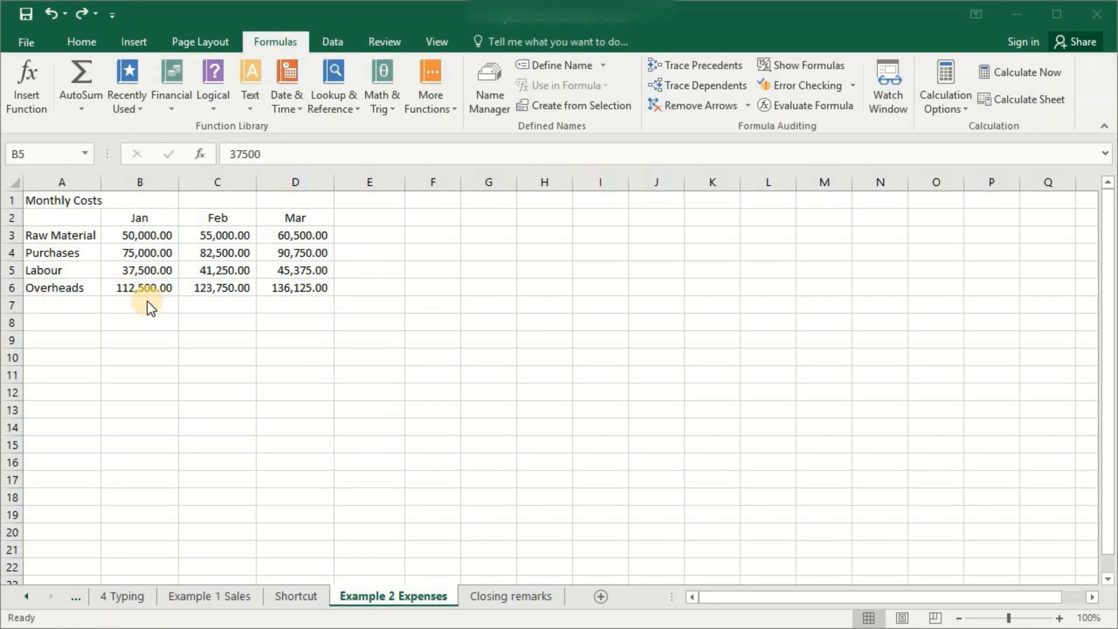
- Total the January, February and March costs with AutoSum in B7, C7 and D7 of the Example 2 Expenses sheet
{"action": "key", "text": "F2"}
{"action": "left_click", "coordinate": [163, 303]}
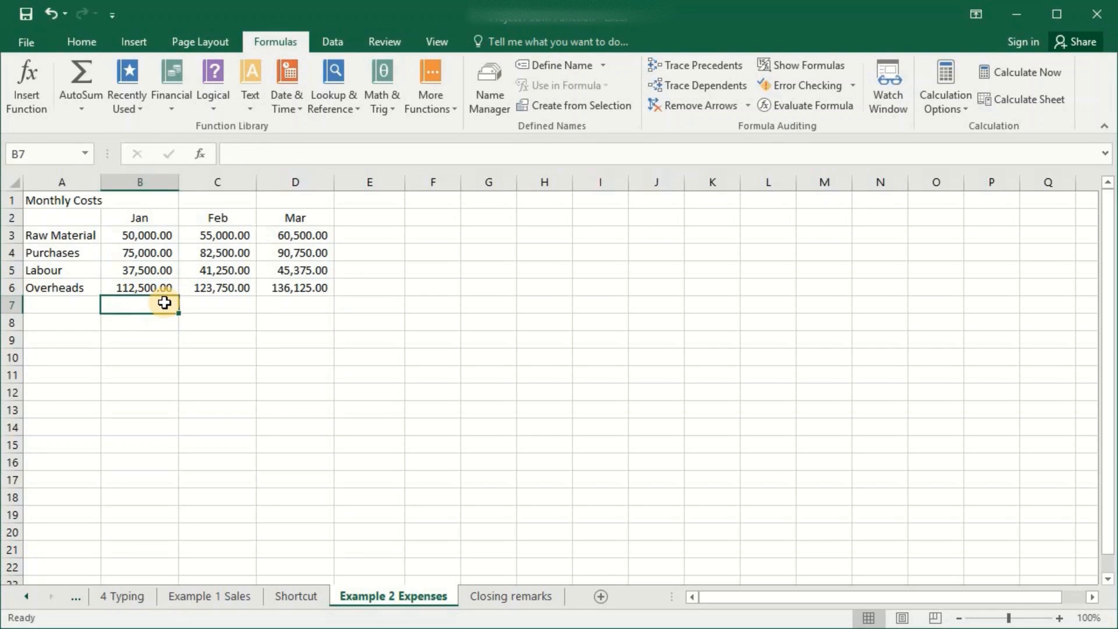
{"action": "key", "text": "alt+equal"}
{"action": "key", "text": "Tab"}
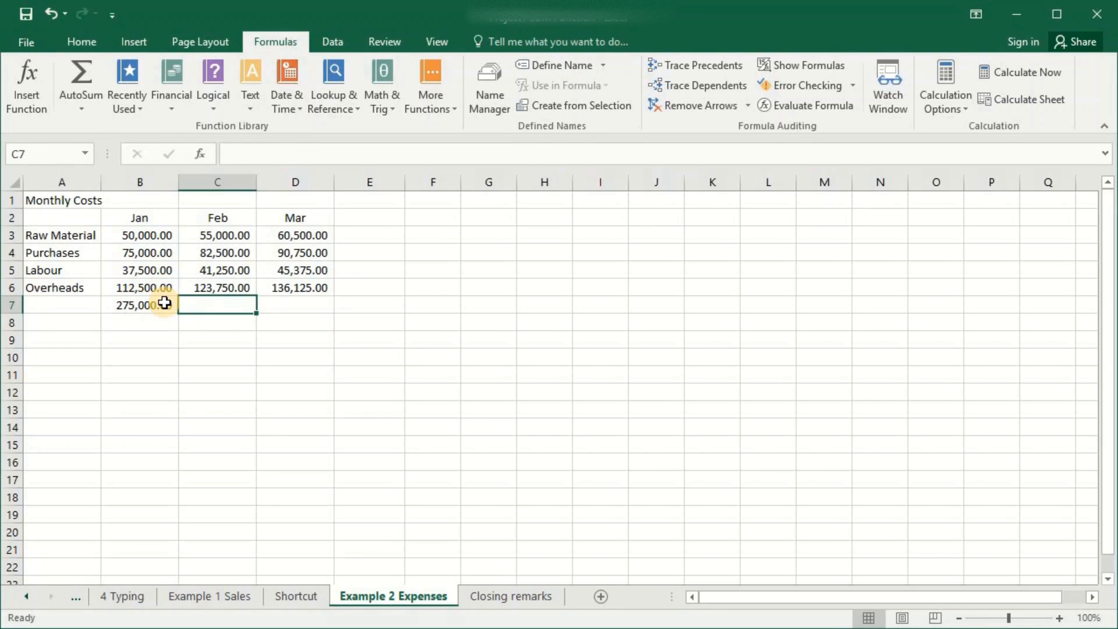
{"action": "key", "text": "alt+equal"}
{"action": "key", "text": "Tab"}
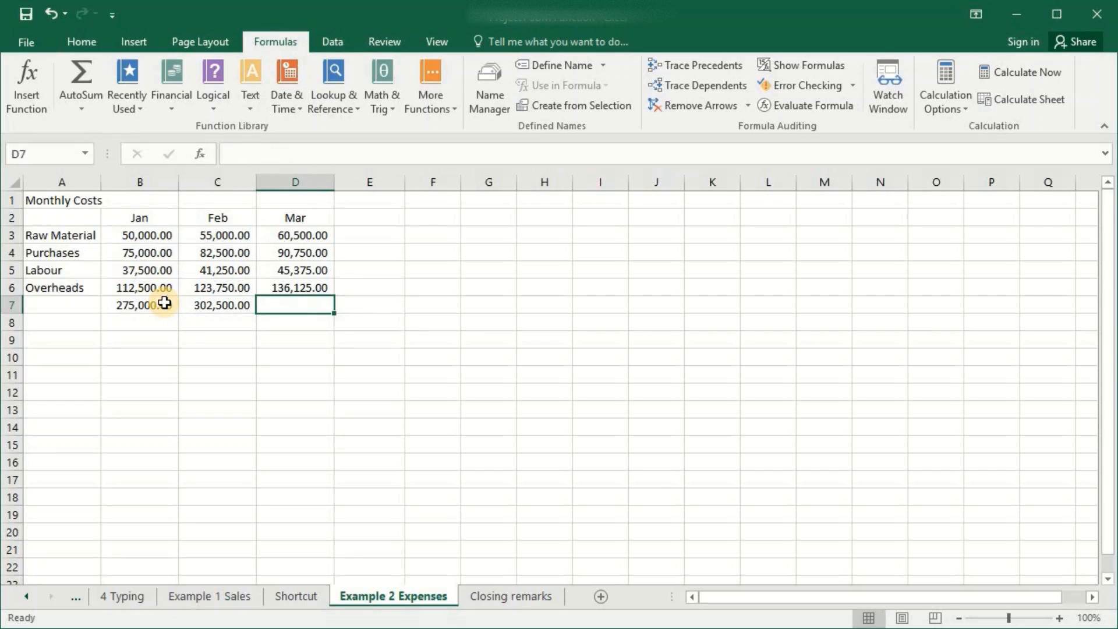
{"action": "key", "text": "alt+equal"}
{"action": "key", "text": "ctrl+Return"}
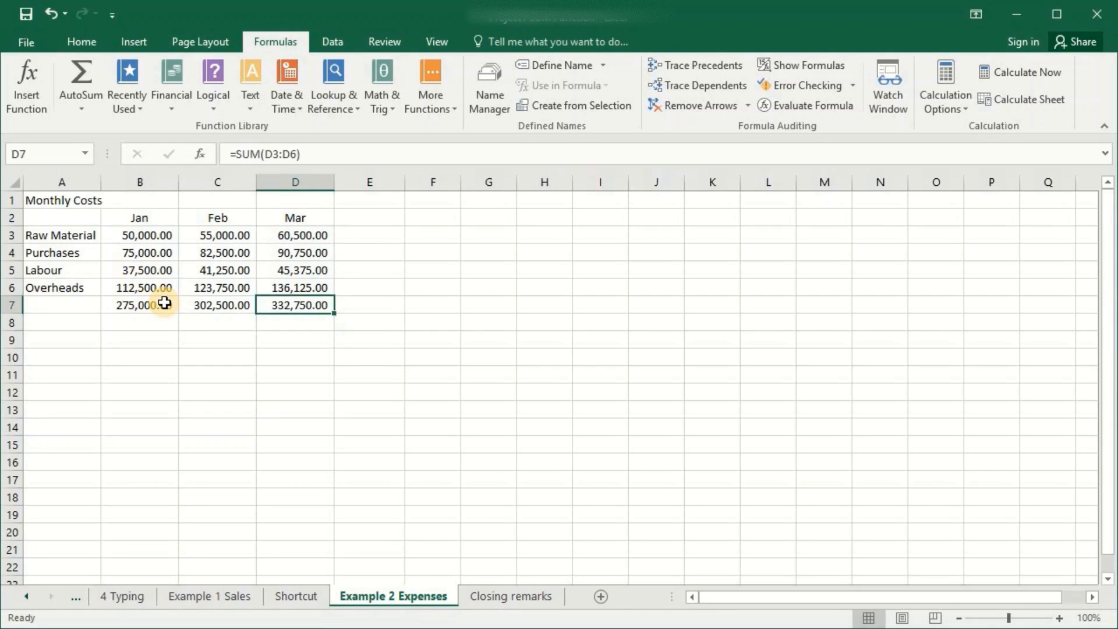
- Total the Raw Material and Purchases rows with AutoSum in cells E3 and E4
{"action": "key", "text": "Up"}
{"action": "key", "text": "Up"}
{"action": "key", "text": "Up"}
{"action": "key", "text": "Up"}
{"action": "key", "text": "Right"}
{"action": "key", "text": "alt+equal"}
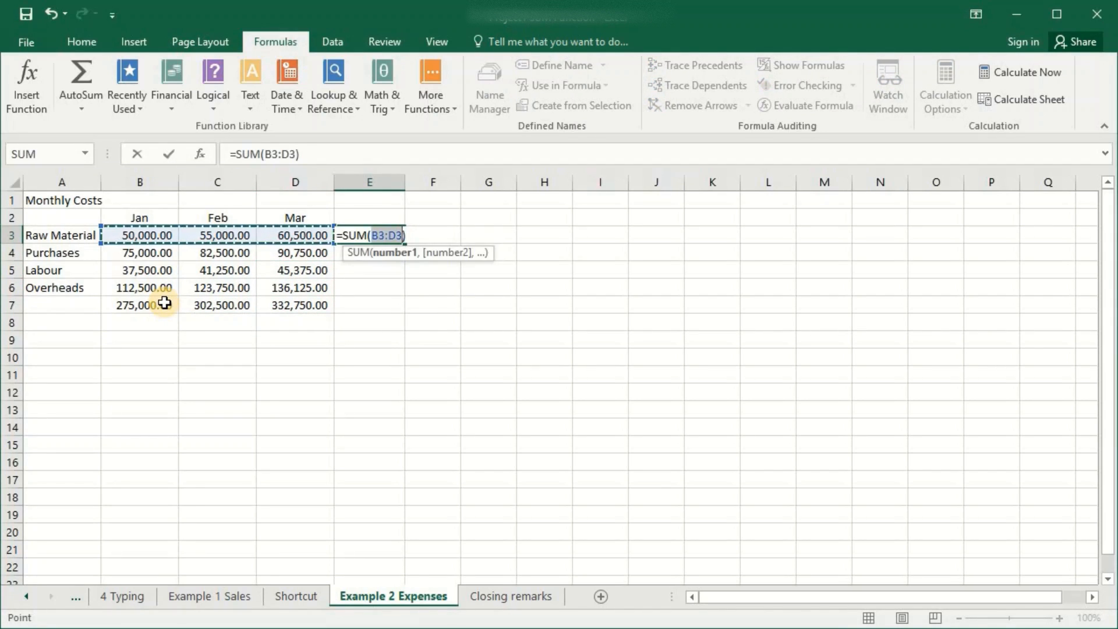
{"action": "key", "text": "Return"}
{"action": "key", "text": "alt+equal"}
{"action": "key", "text": "Return"}
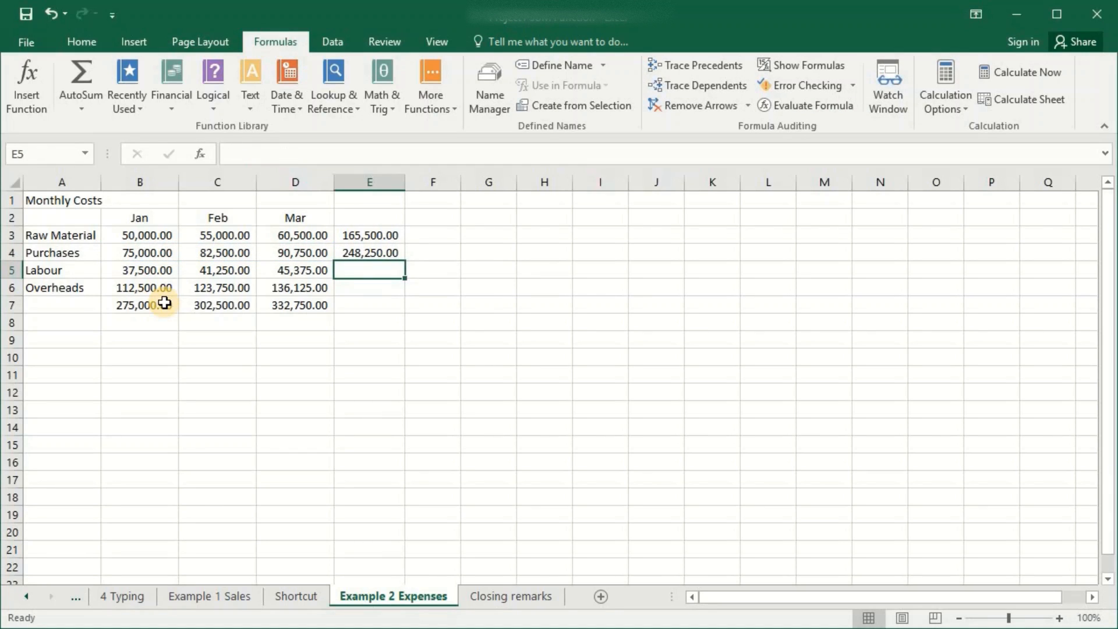
- Total the Labour row in cell E5 with AutoSum, reselecting B5:D5 as the range
{"action": "key", "text": "alt+equal"}
{"action": "key", "text": "Left"}
{"action": "key", "text": "shift+Left"}
{"action": "key", "text": "shift+Left"}
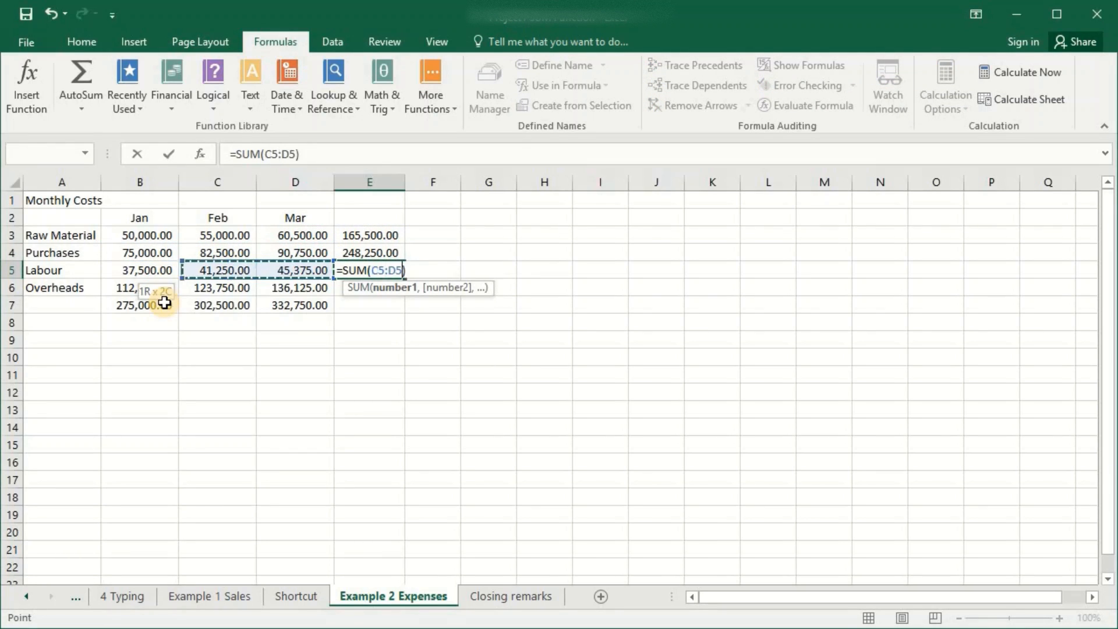
{"action": "key", "text": "Return"}
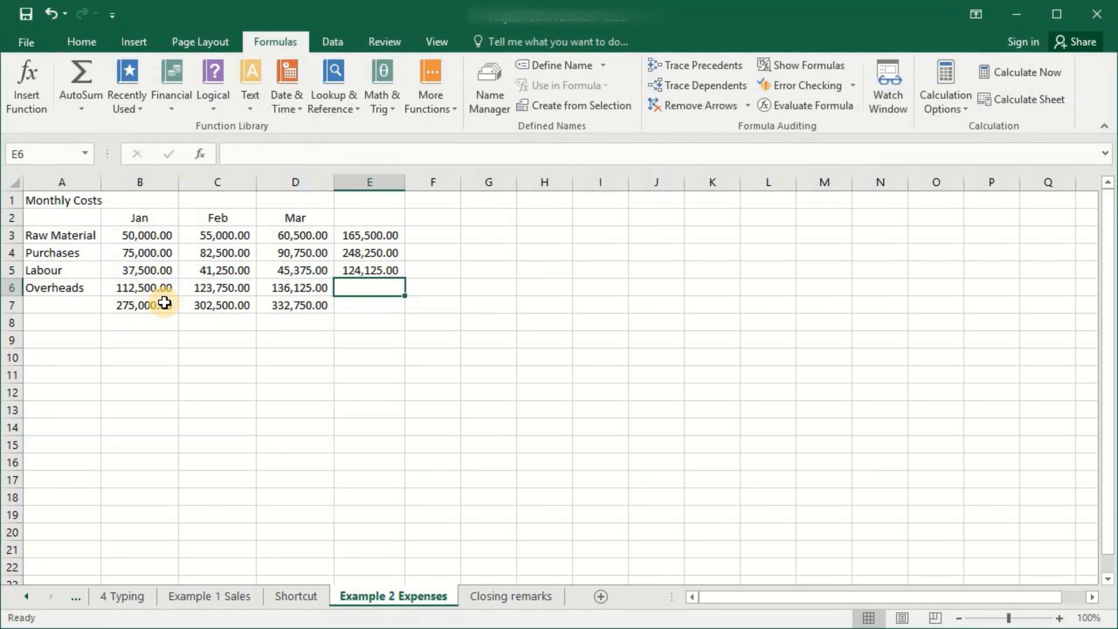
- Total the Overheads row in cell E6 with AutoSum over B6:D6 and add an AutoSum grand total in E7
{"action": "key", "text": "alt+equal"}
{"action": "key", "text": "Left"}
{"action": "key", "text": "shift+Left"}
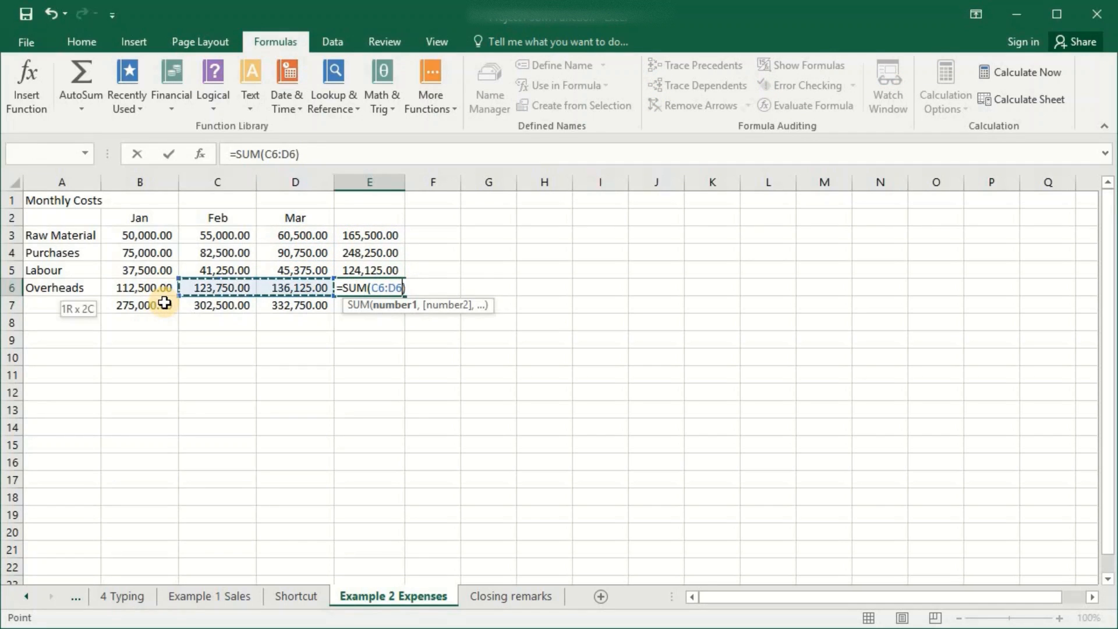
{"action": "key", "text": "shift+Left"}
{"action": "key", "text": "shift+Left"}
{"action": "key", "text": "shift+Right"}
{"action": "key", "text": "Return"}
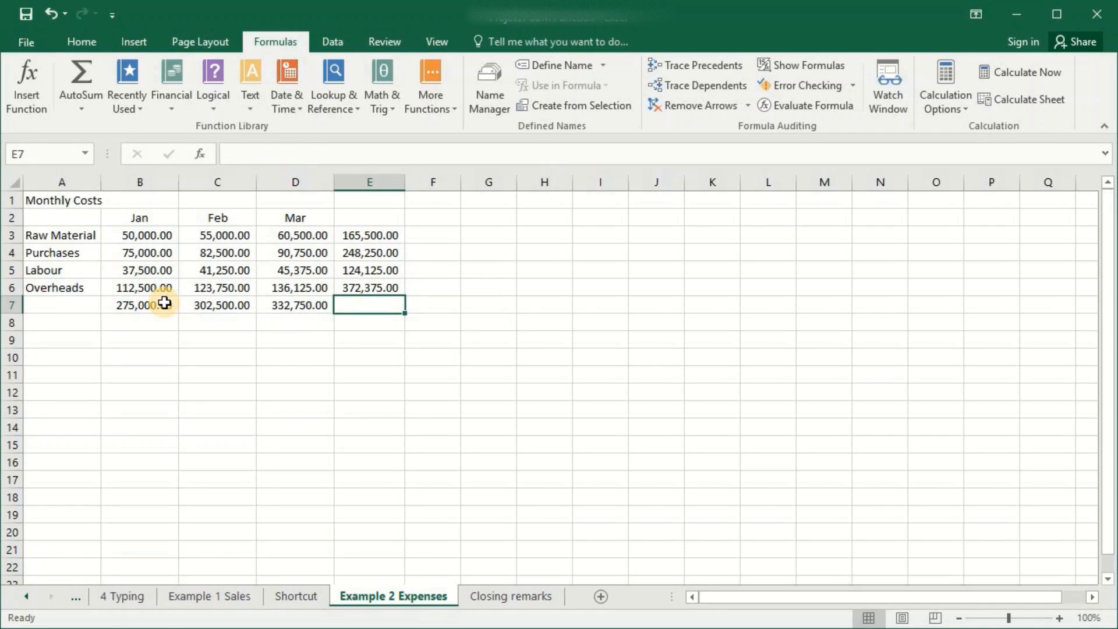
{"action": "key", "text": "alt+equal"}
{"action": "key", "text": "Return"}
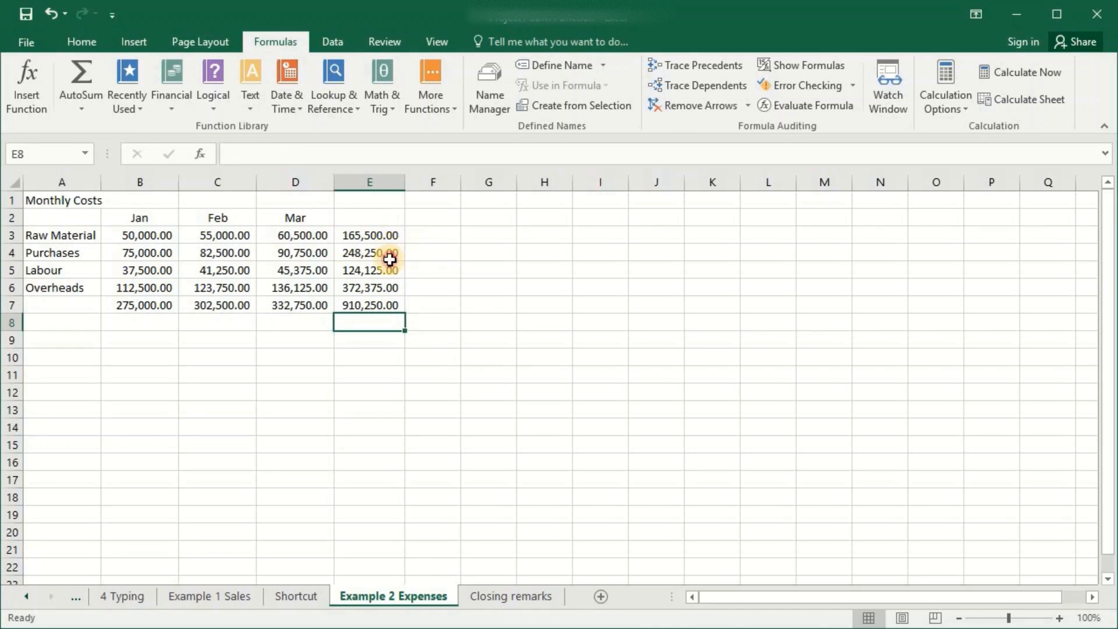
- Clear the row totals in E3:E7 and the monthly totals in B7:D7
{"action": "left_click_drag", "start_coordinate": [382, 235], "coordinate": [382, 309]}
{"action": "key", "text": "Delete"}
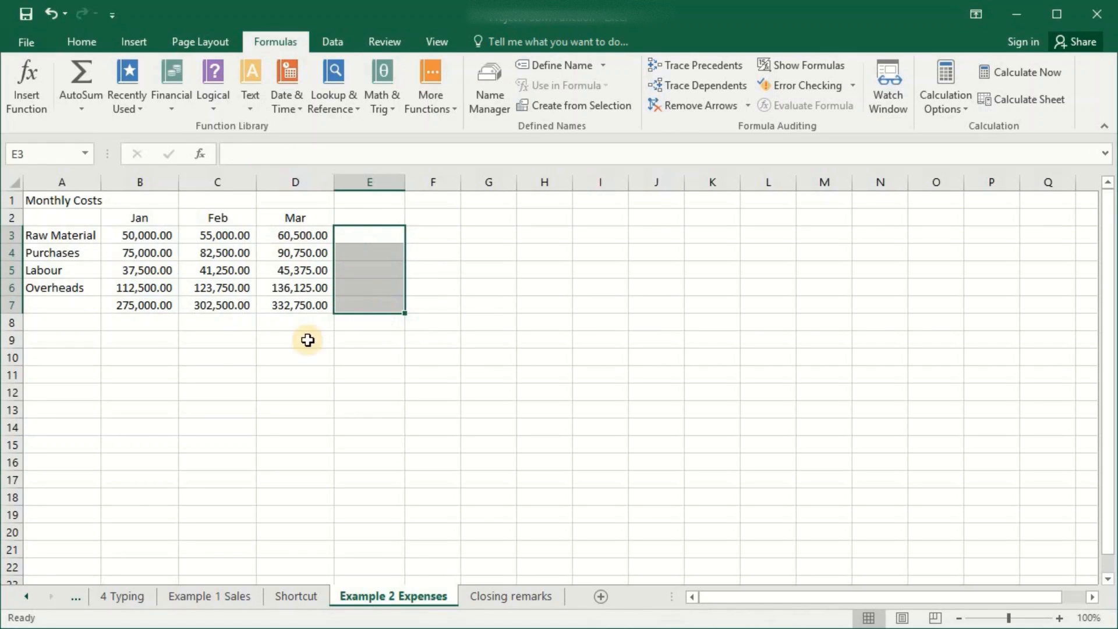
{"action": "left_click_drag", "start_coordinate": [155, 306], "coordinate": [292, 302]}
{"action": "key", "text": "Delete"}
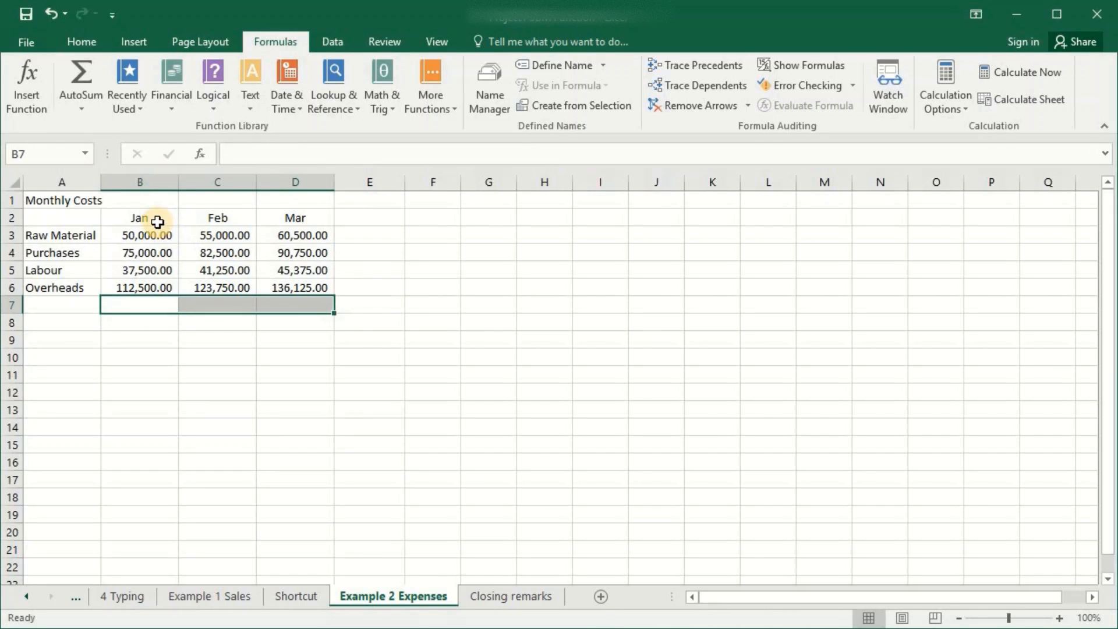
- Total all rows and columns of the costs table at once with AutoSum on B2:E7, and check the resulting formulas
{"action": "left_click_drag", "start_coordinate": [157, 222], "coordinate": [378, 306]}
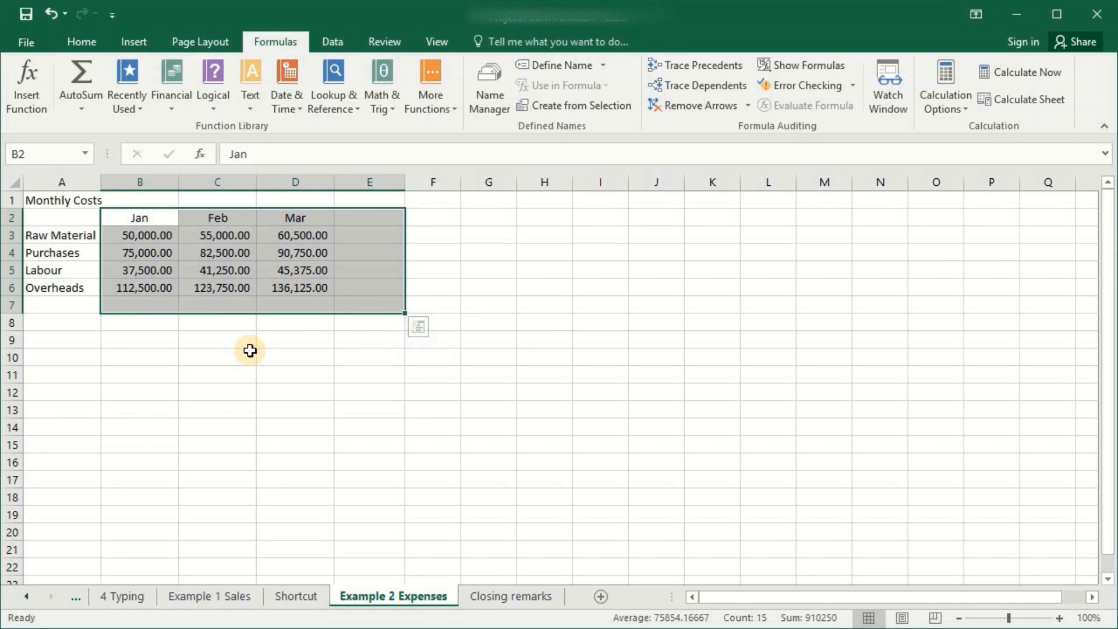
{"action": "key", "text": "alt+equal"}
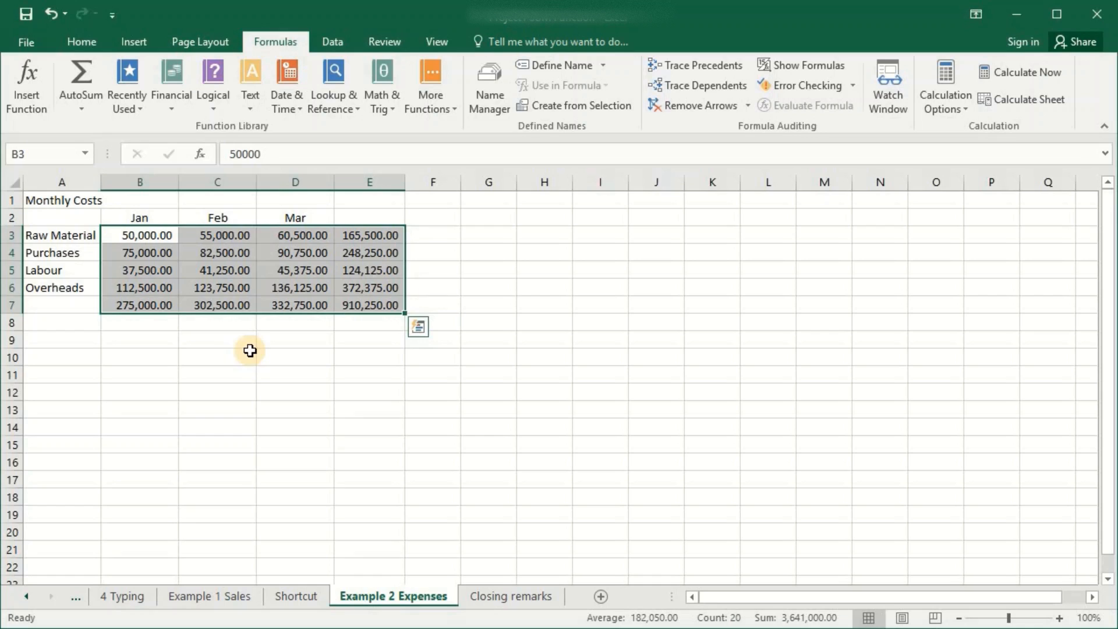
{"action": "left_click", "coordinate": [315, 305]}
{"action": "left_click", "coordinate": [362, 305]}
{"action": "left_click", "coordinate": [366, 288]}
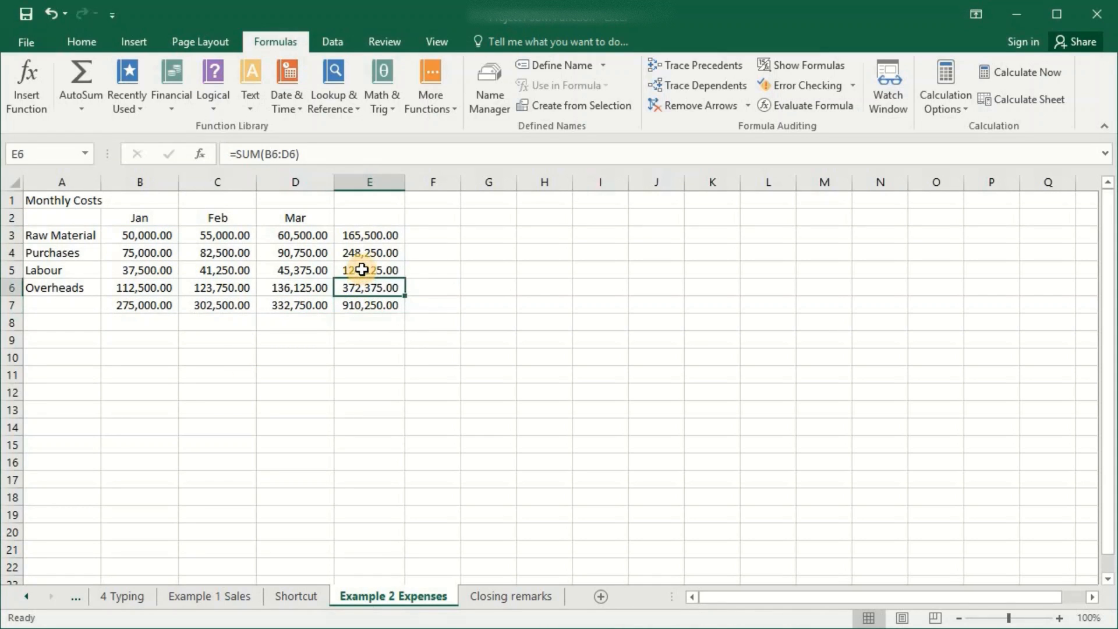
{"action": "left_click", "coordinate": [367, 270]}
{"action": "left_click", "coordinate": [367, 251]}
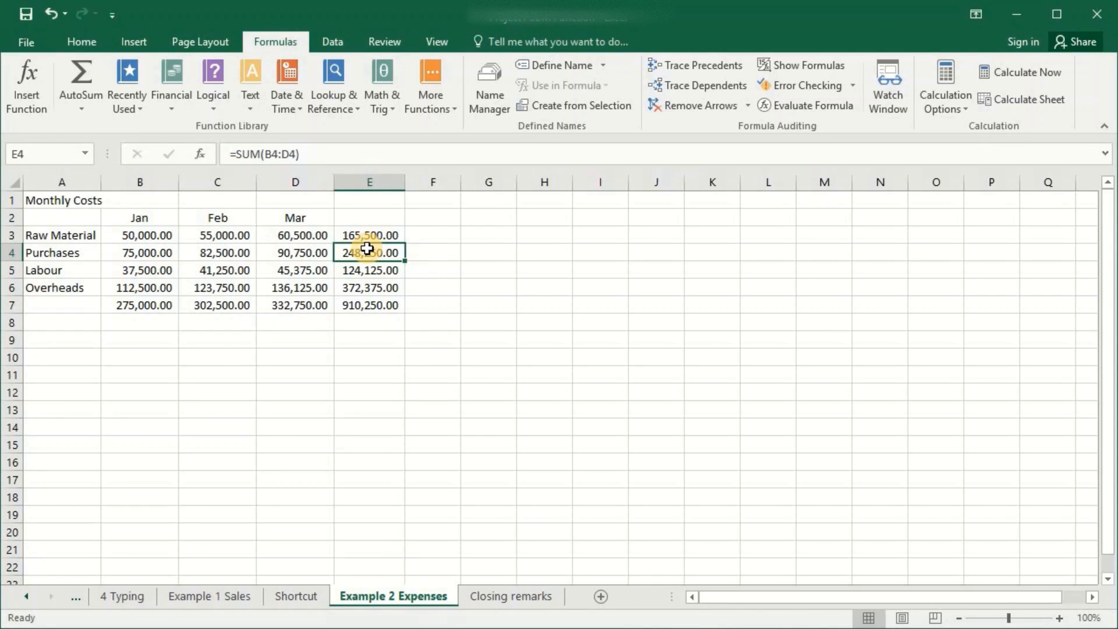